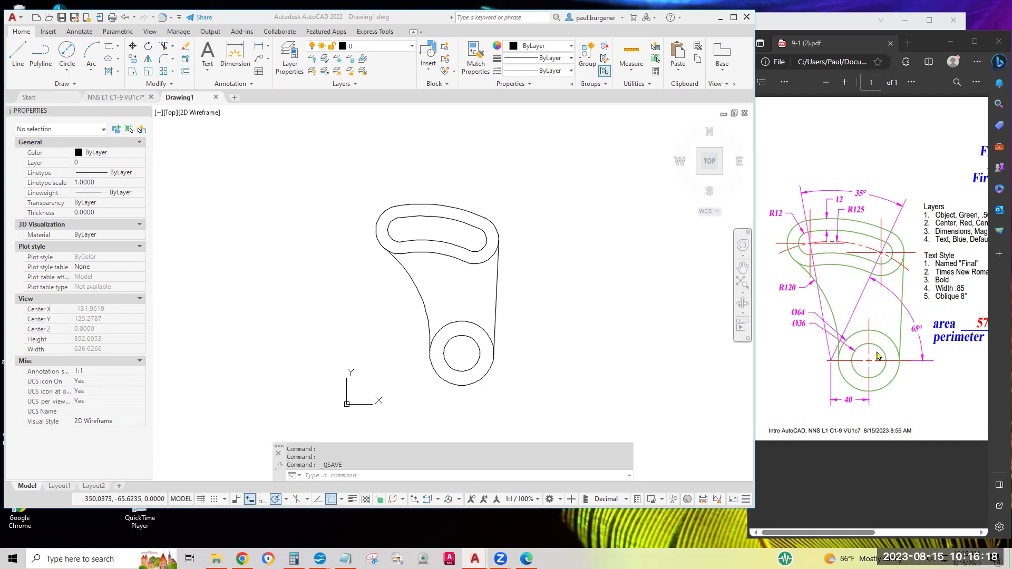
Step: Zoom the Edge handout PDF in on the Layers list and highlight the Object layer line
click(907, 376)
middle_click(925, 375)
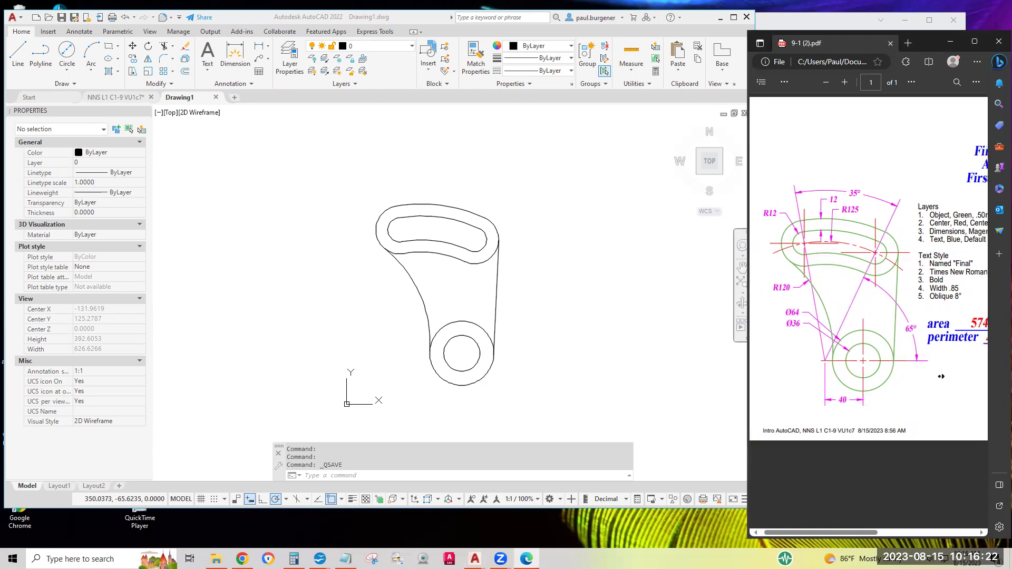
click(952, 375)
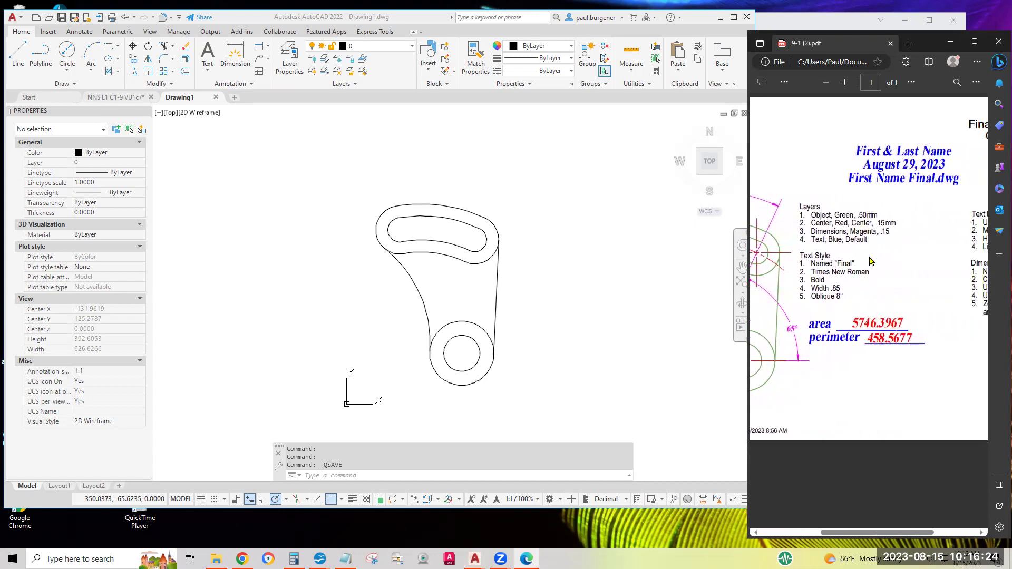
ctrl+scroll(854, 253, up, 2)
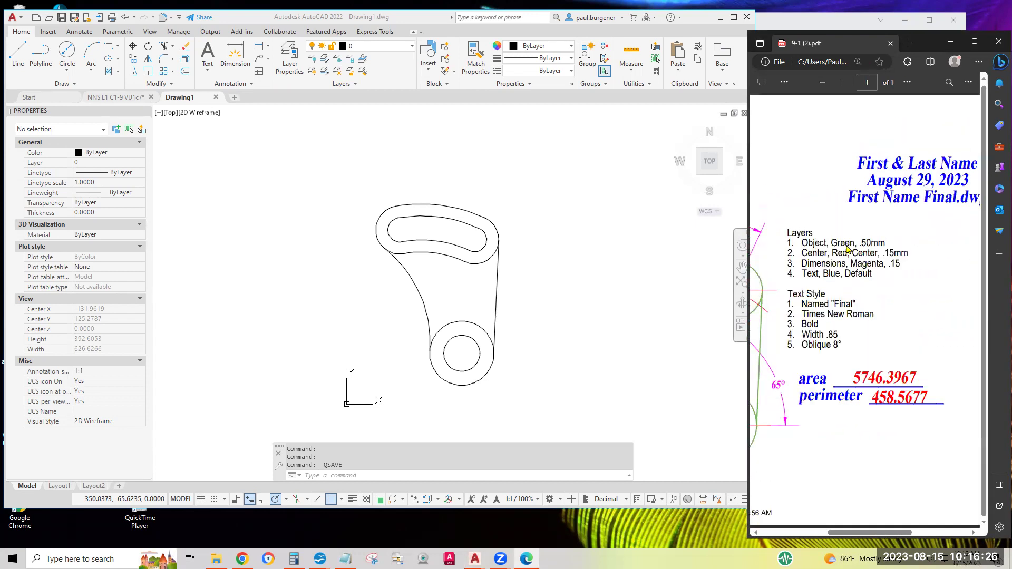
ctrl+scroll(847, 249, up, 1)
ctrl+scroll(847, 248, up, 1)
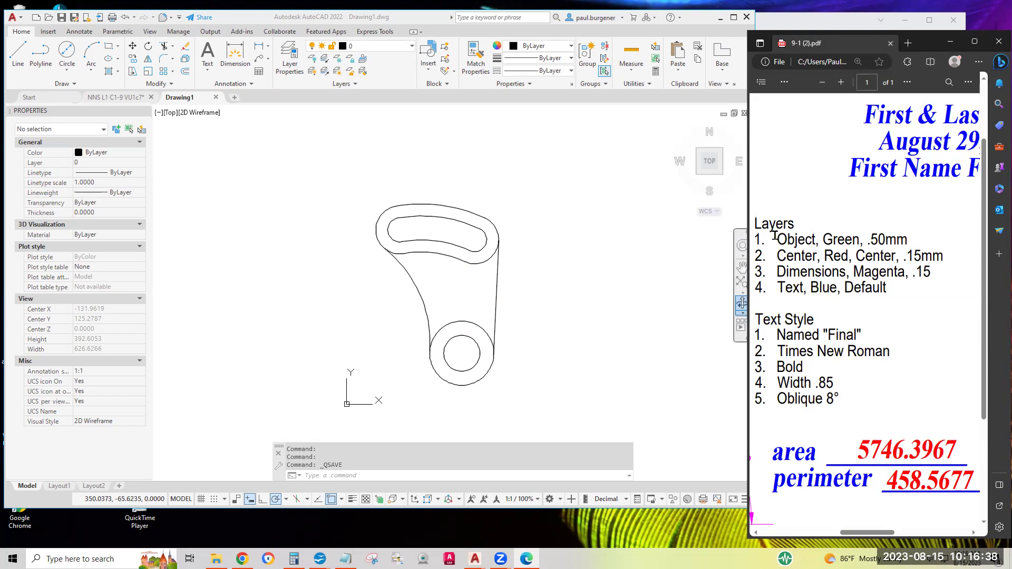
mouse_move(777, 239)
mouse_down()
mouse_move(928, 236)
mouse_move(911, 236)
mouse_up()
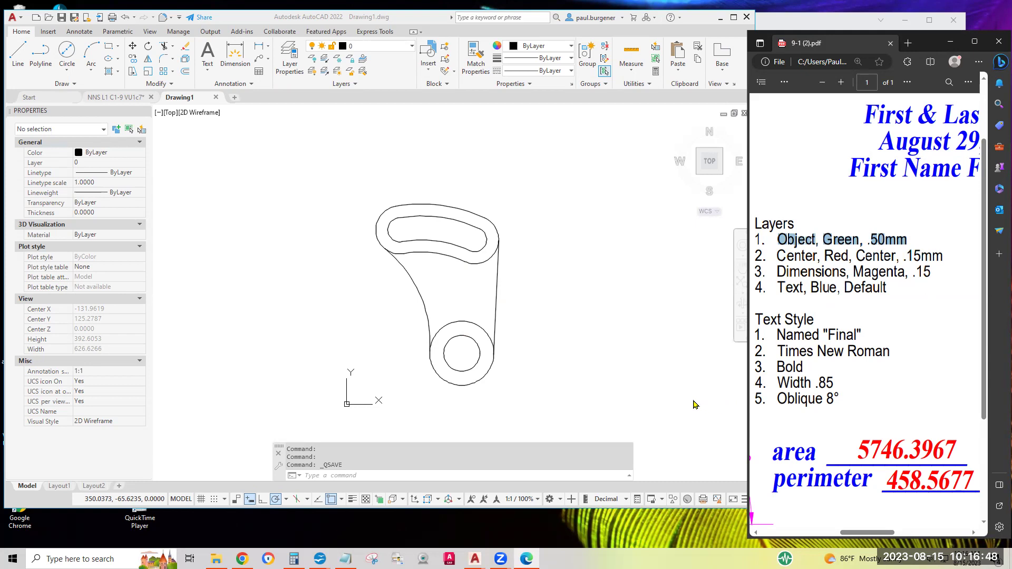
Step: Return to the AutoCAD drawing and check the workspace list, keeping Drafting & Annotation
click(667, 340)
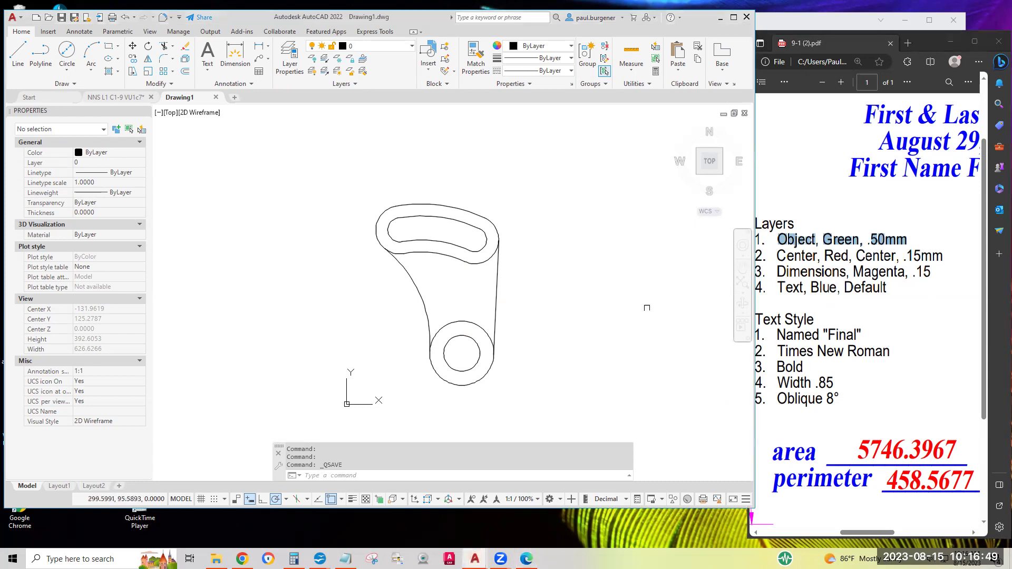
click(784, 142)
click(648, 168)
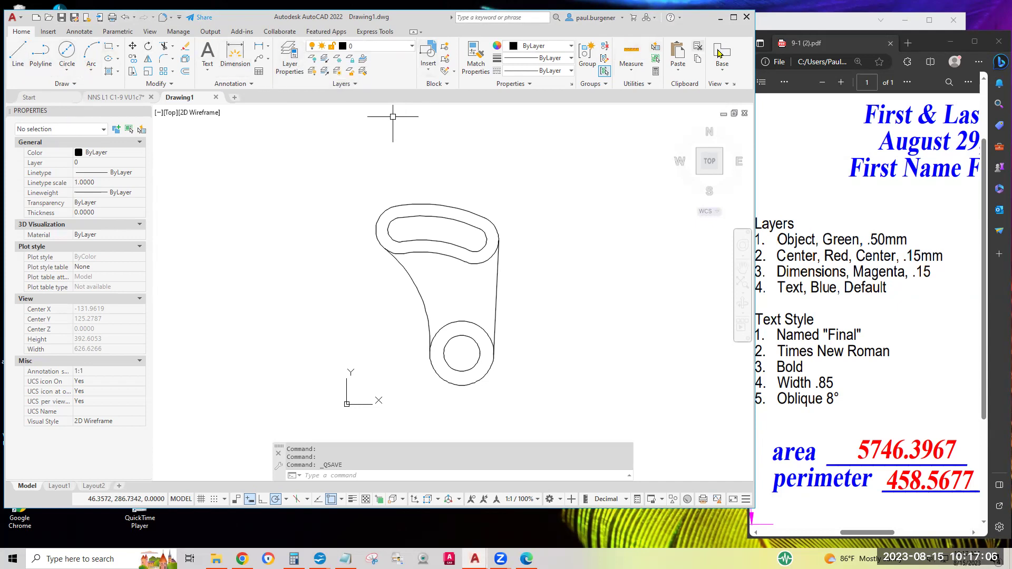
click(561, 499)
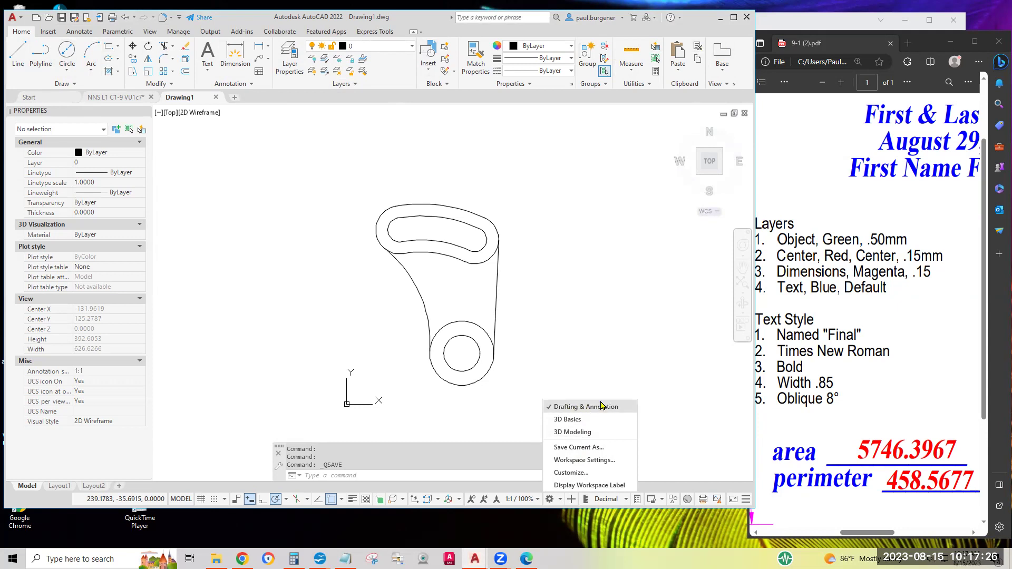
click(609, 340)
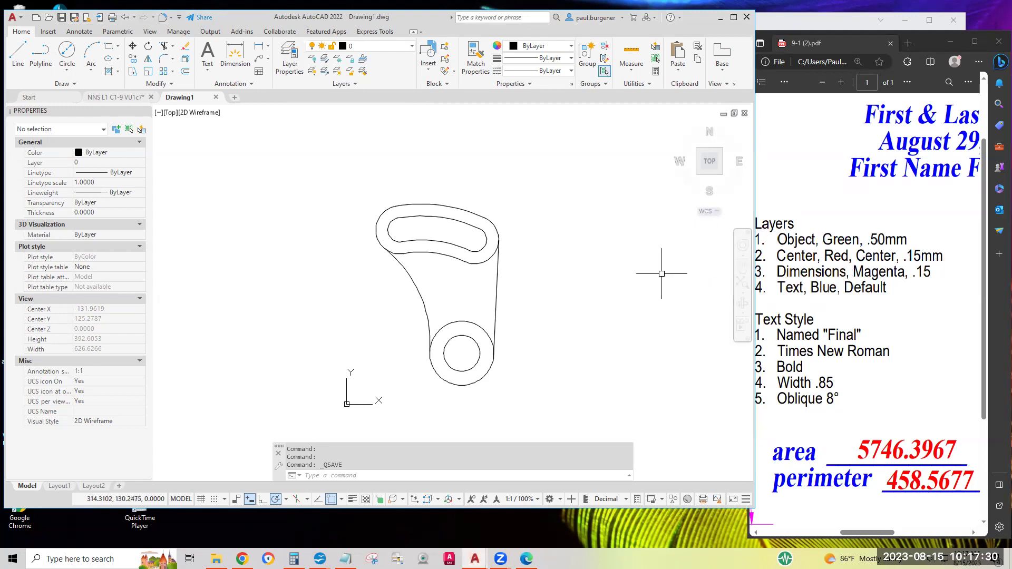
Step: Open the Layer Properties Manager, widen the Linetype column, and create Layer1 through Layer4
click(290, 57)
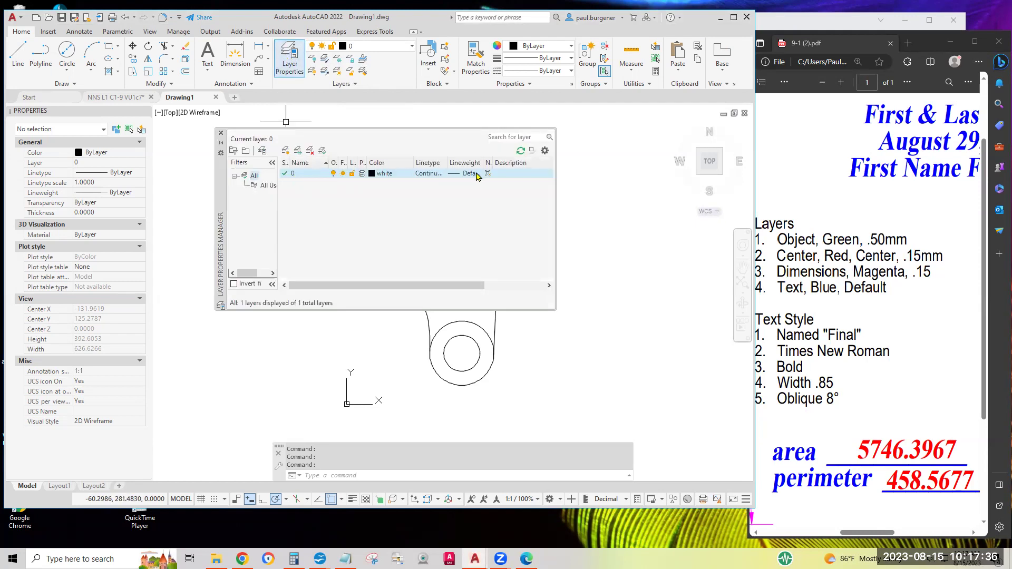
drag(448, 162, 469, 162)
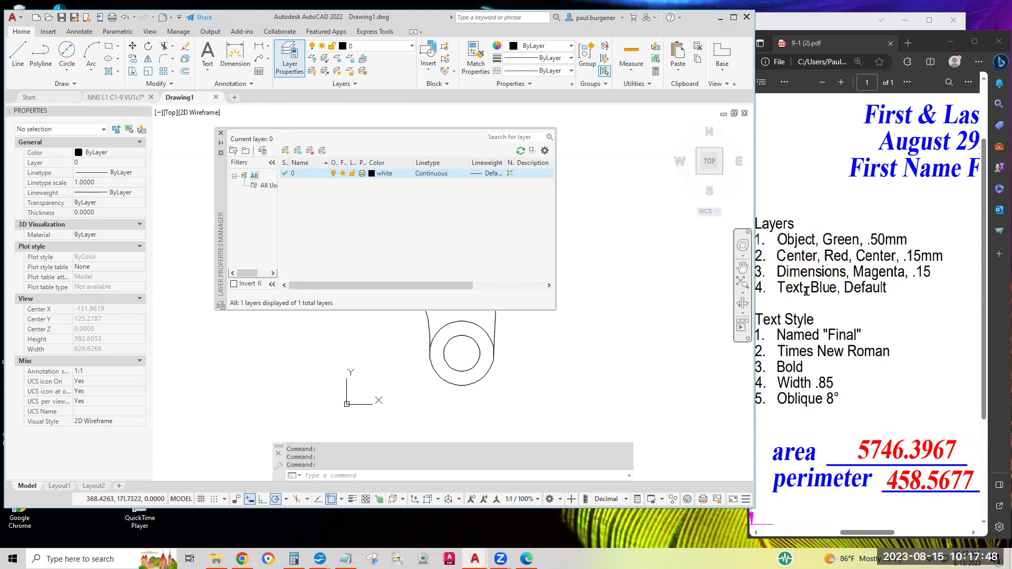
click(285, 151)
click(285, 152)
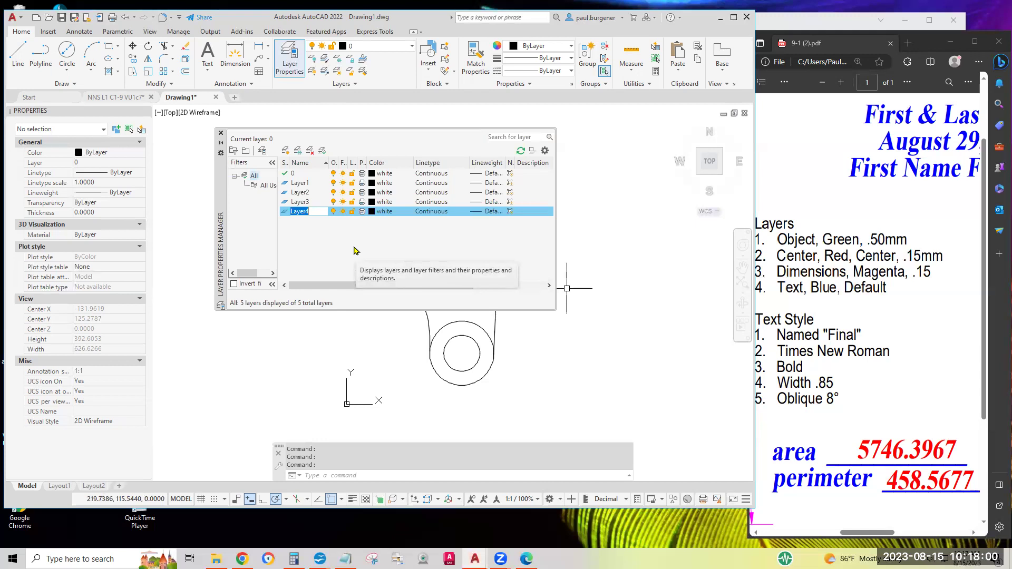
Step: Rename Layer4 to 'Object' and give it the colour green
text(Object)
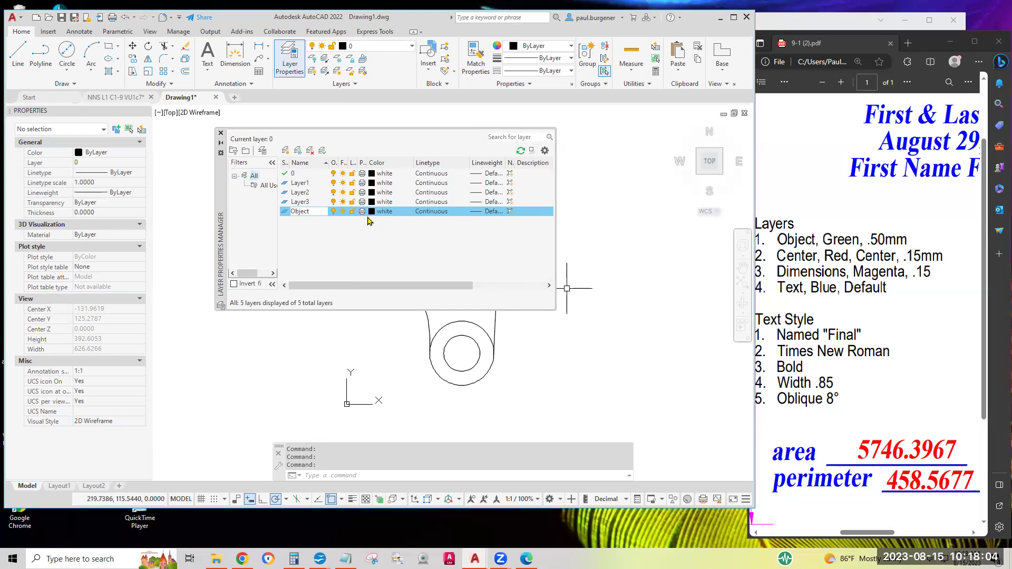
drag(850, 241, 822, 241)
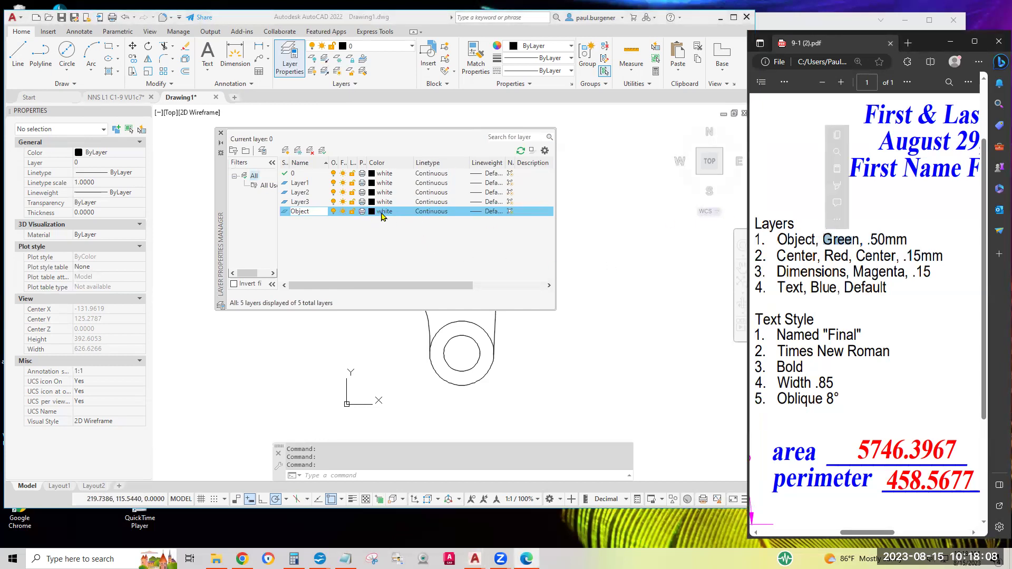
click(384, 212)
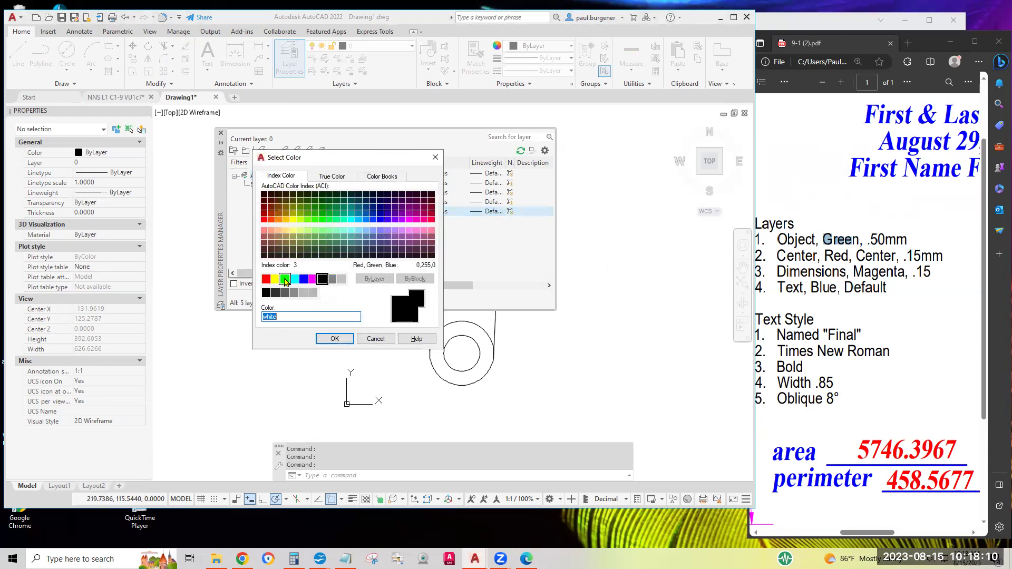
click(284, 279)
click(335, 340)
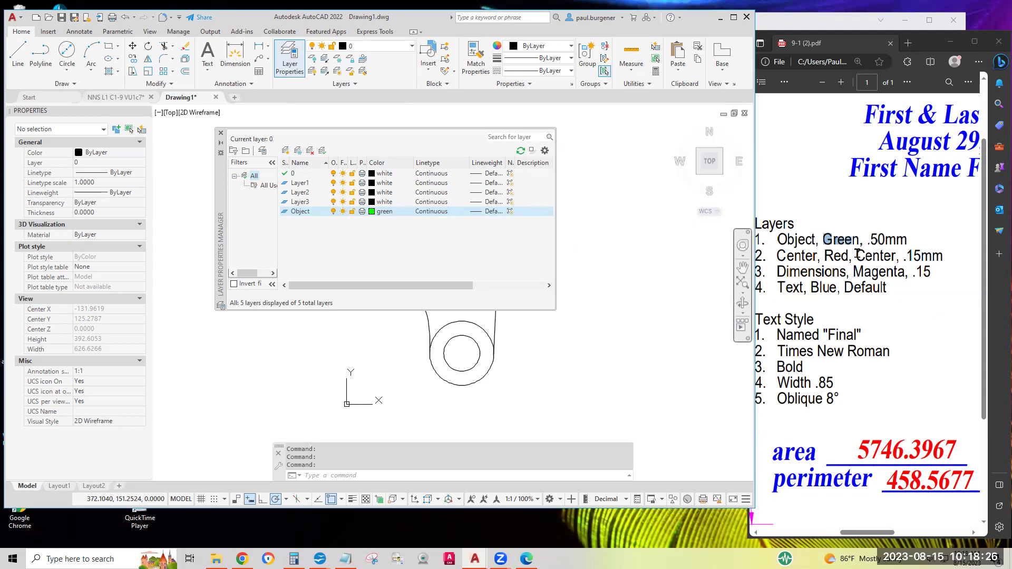
drag(857, 256, 899, 256)
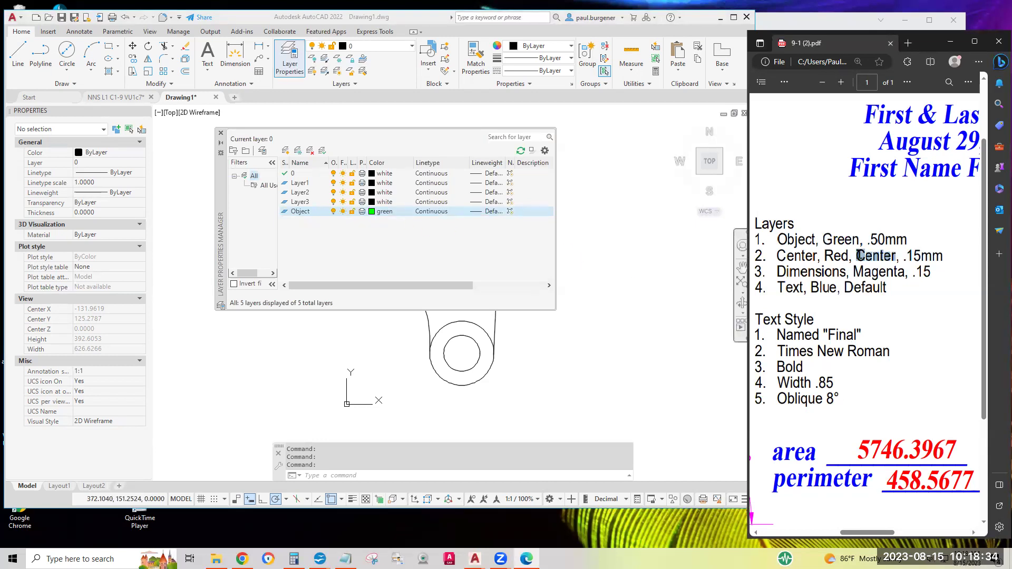
Step: Choose 0.50 mm in the Lineweight dialog for the Object layer
click(493, 213)
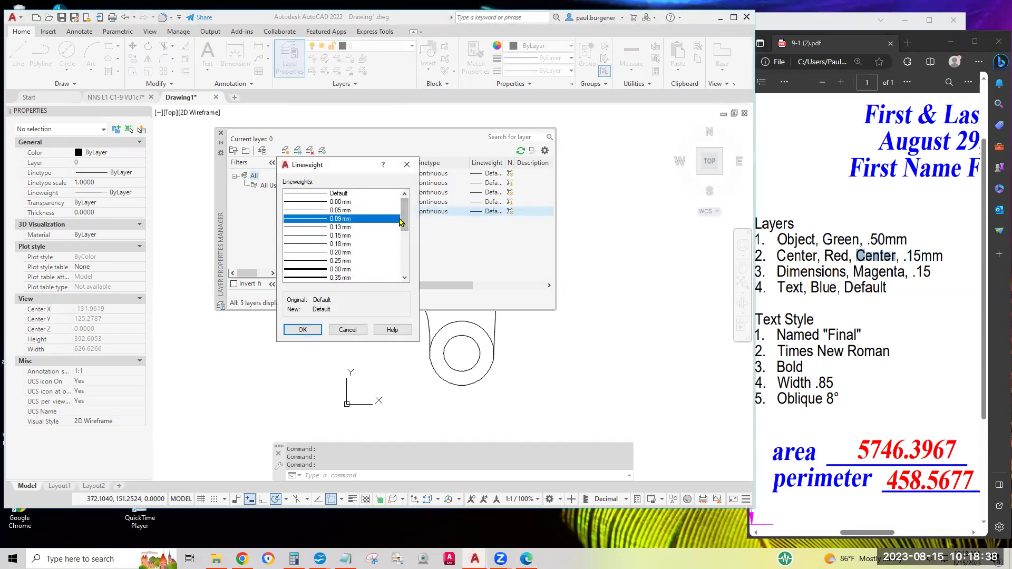
drag(405, 214, 406, 247)
click(318, 229)
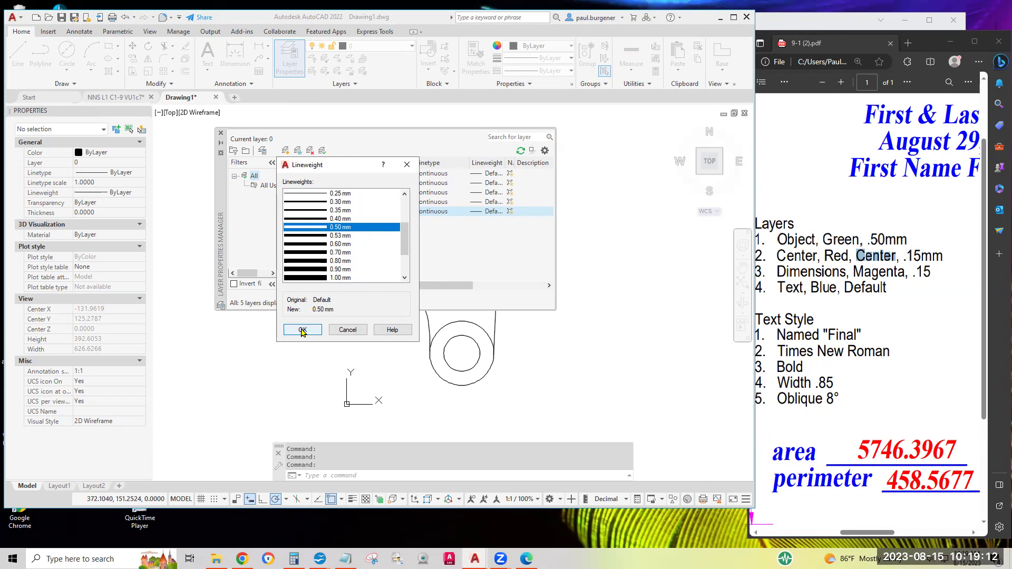
click(302, 330)
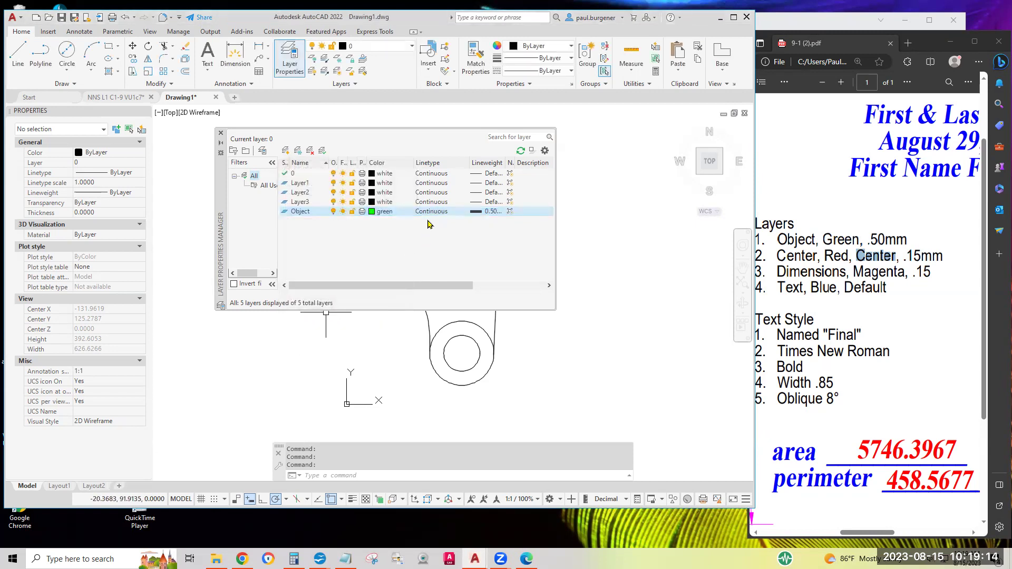
Step: Rename Layer3 to 'Center' and check its colour, red, in the handout
right_click(301, 203)
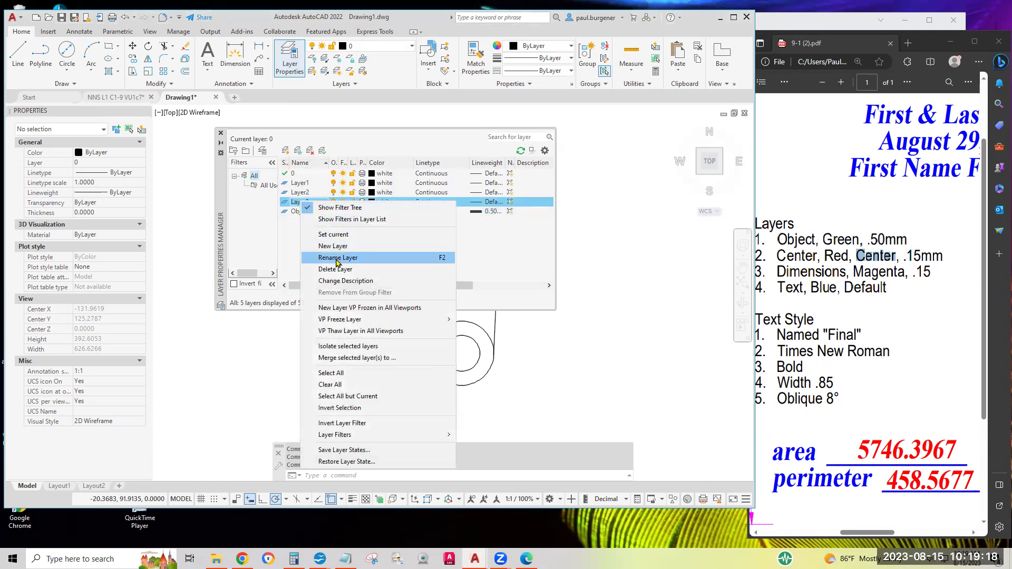
click(338, 258)
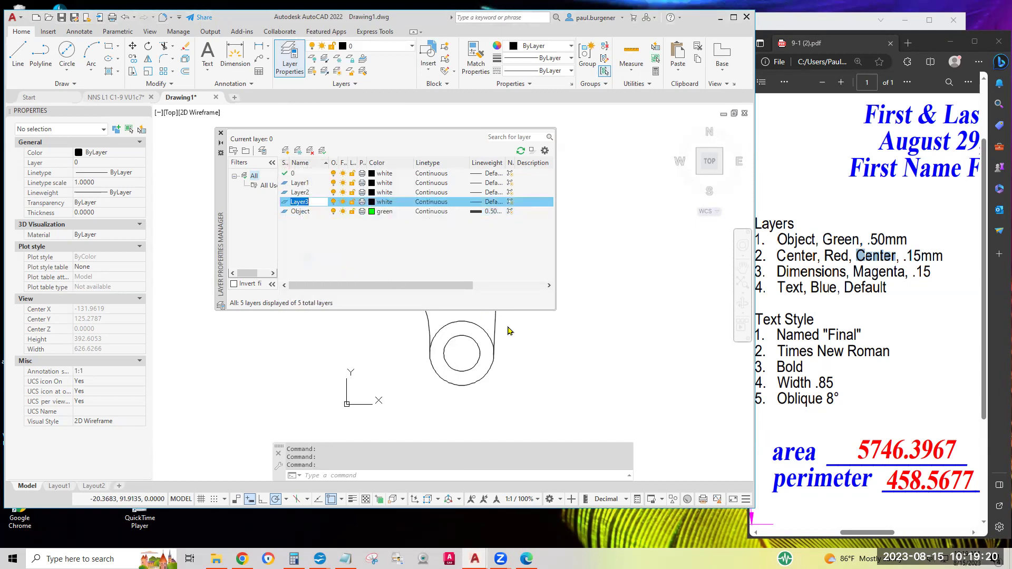
text(Center)
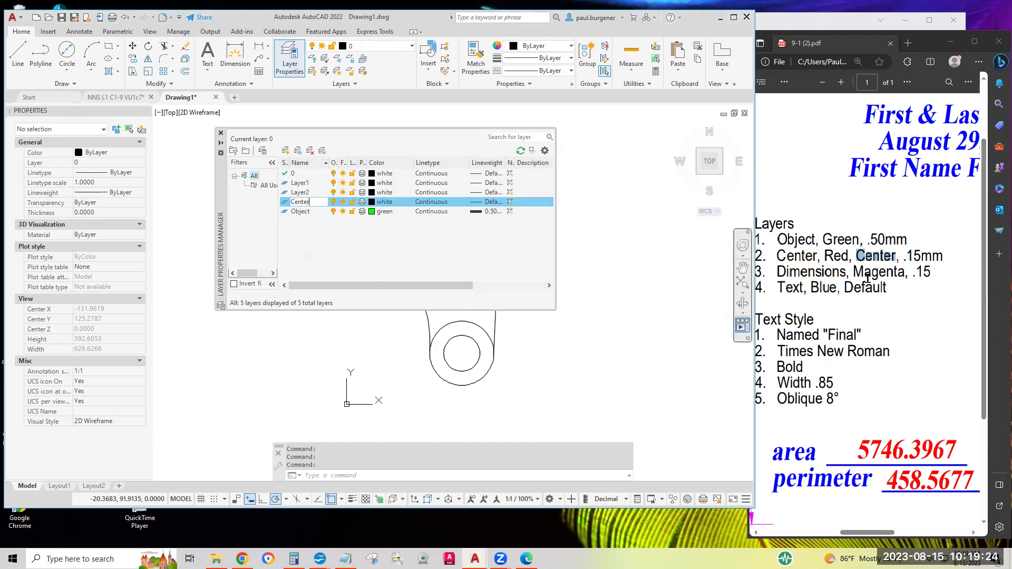
click(835, 254)
double_click(836, 255)
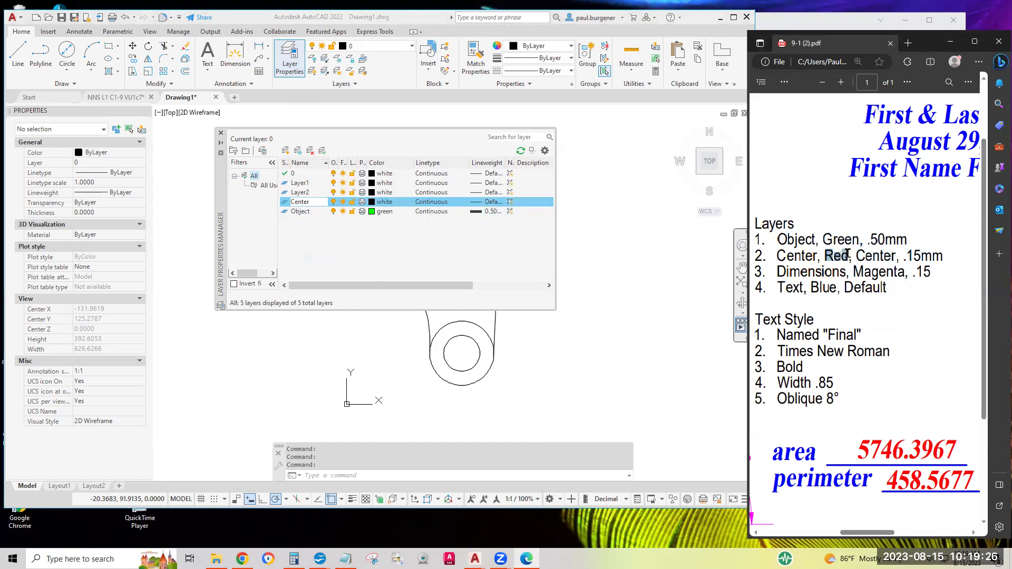
Step: Set the Center layer's colour to red
click(377, 206)
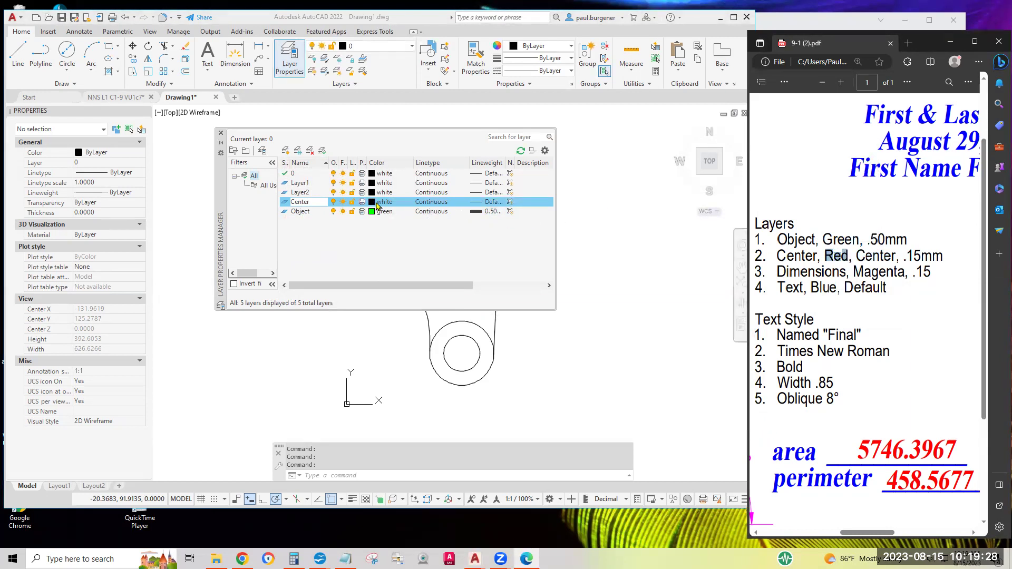
click(384, 205)
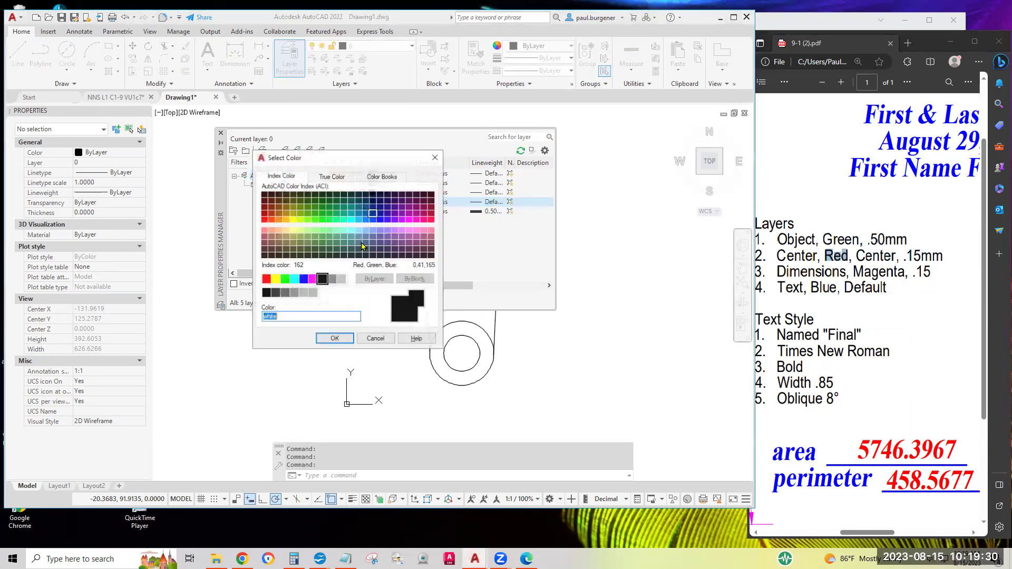
click(266, 280)
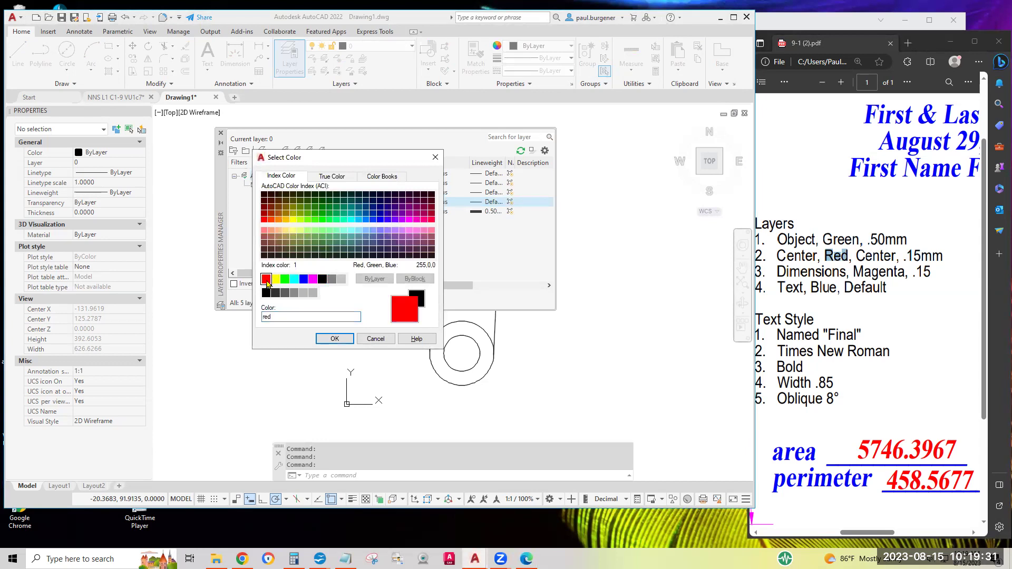
double_click(272, 317)
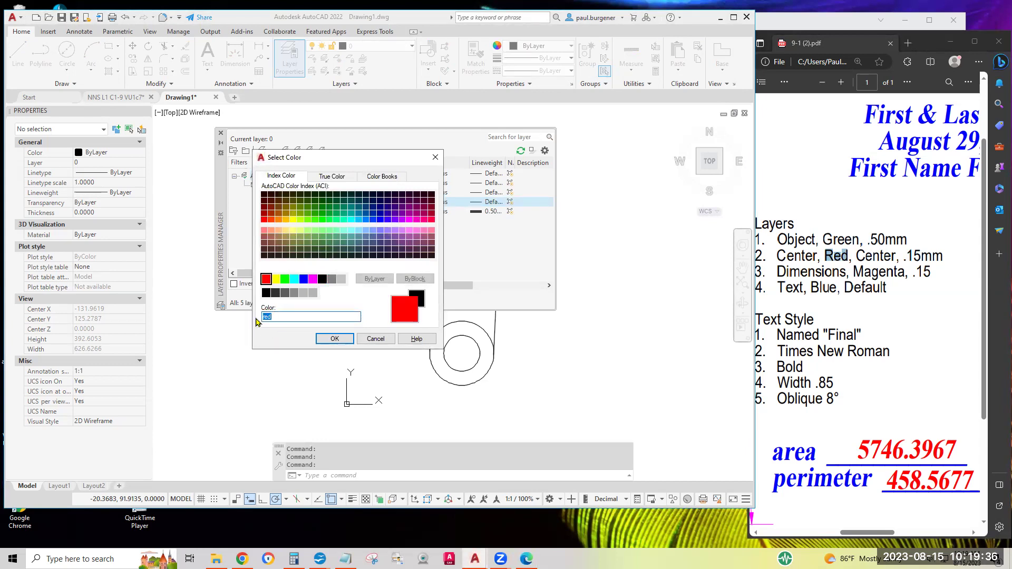
click(336, 339)
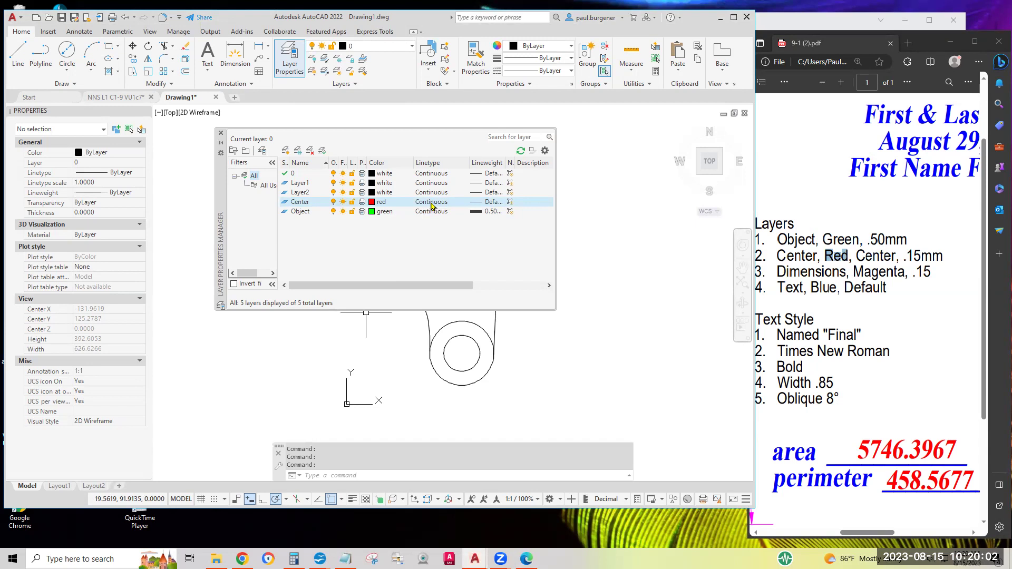
Step: Load the CENTER linetype from acad.lin and assign it to the Center layer
click(431, 206)
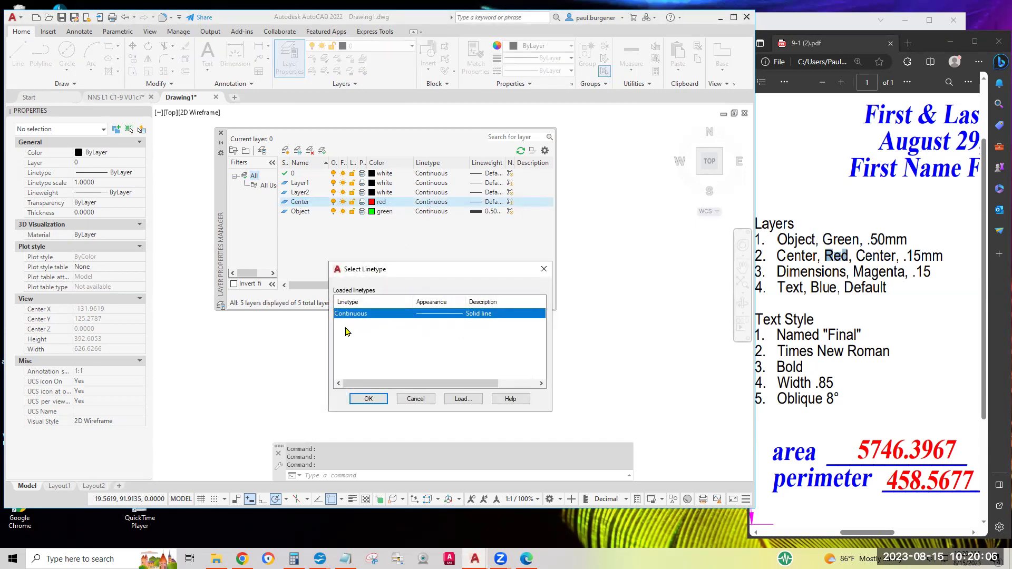
click(465, 401)
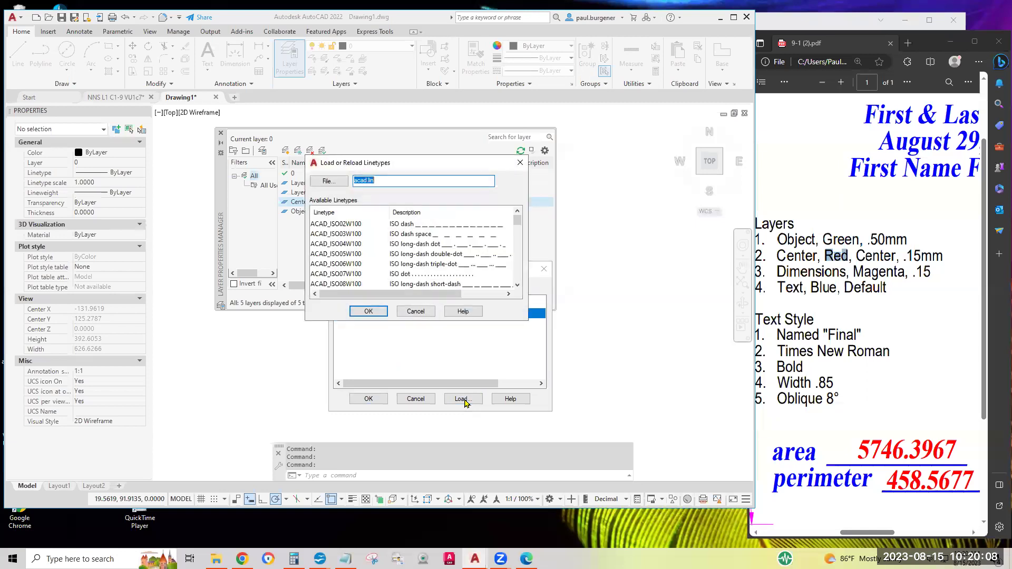
scroll(416, 239, down, 2)
scroll(417, 238, down, 2)
scroll(417, 238, down, 1)
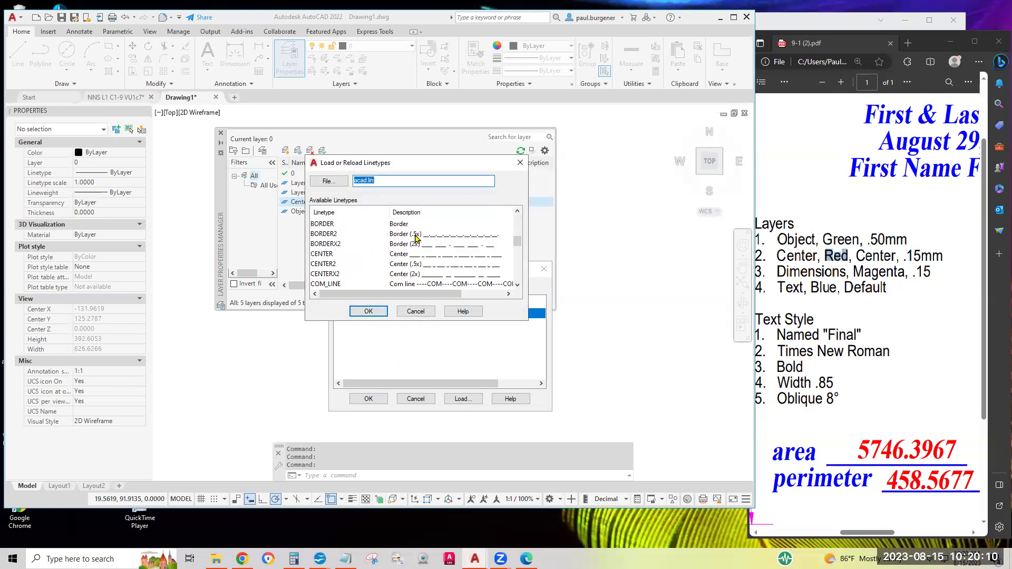
click(323, 255)
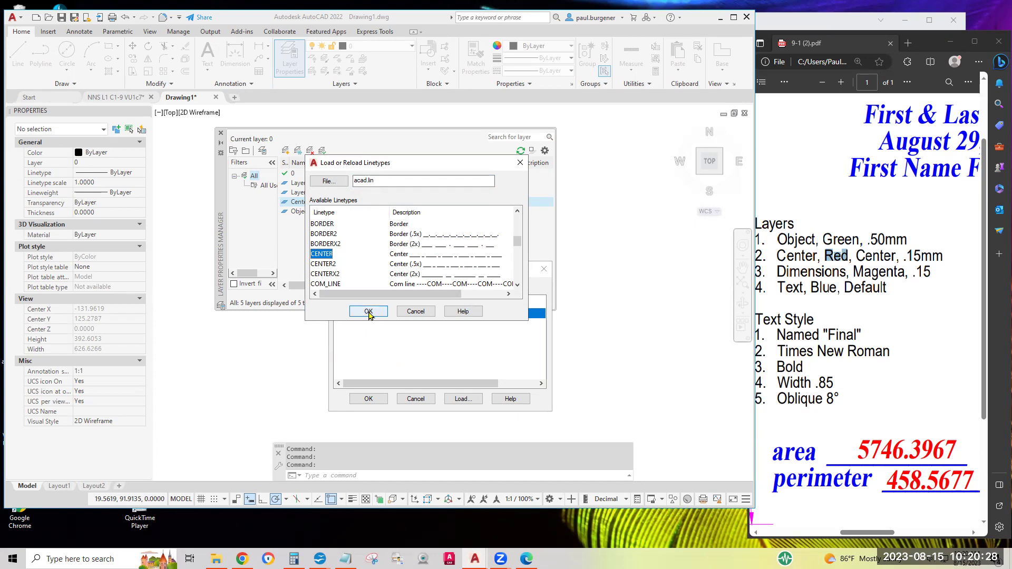
click(368, 312)
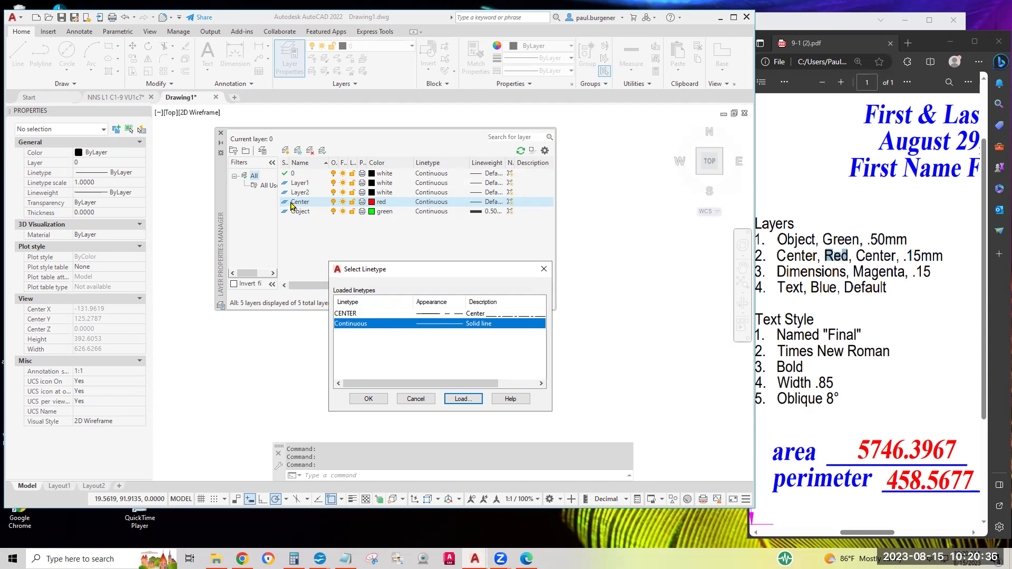
click(352, 315)
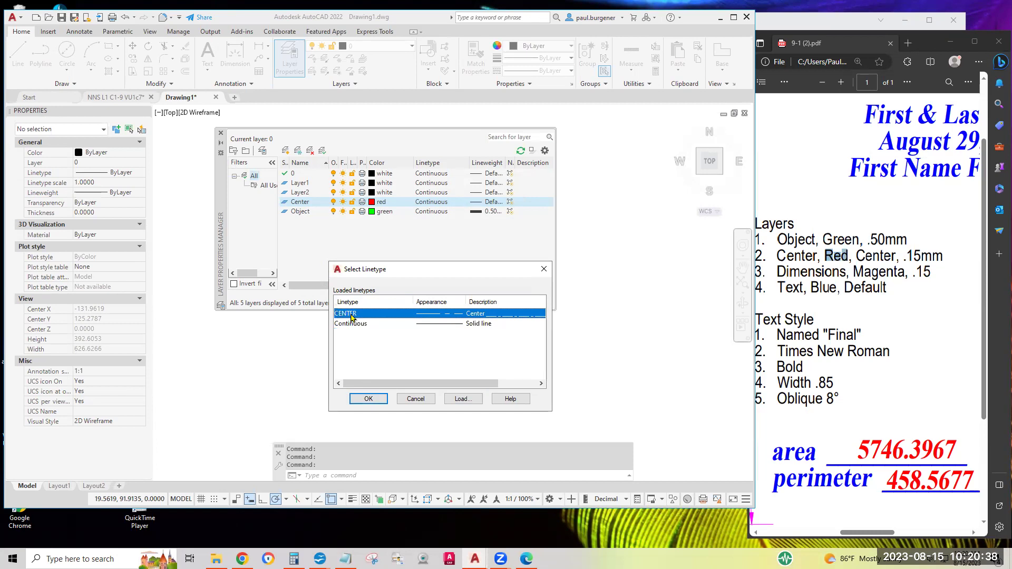
click(368, 399)
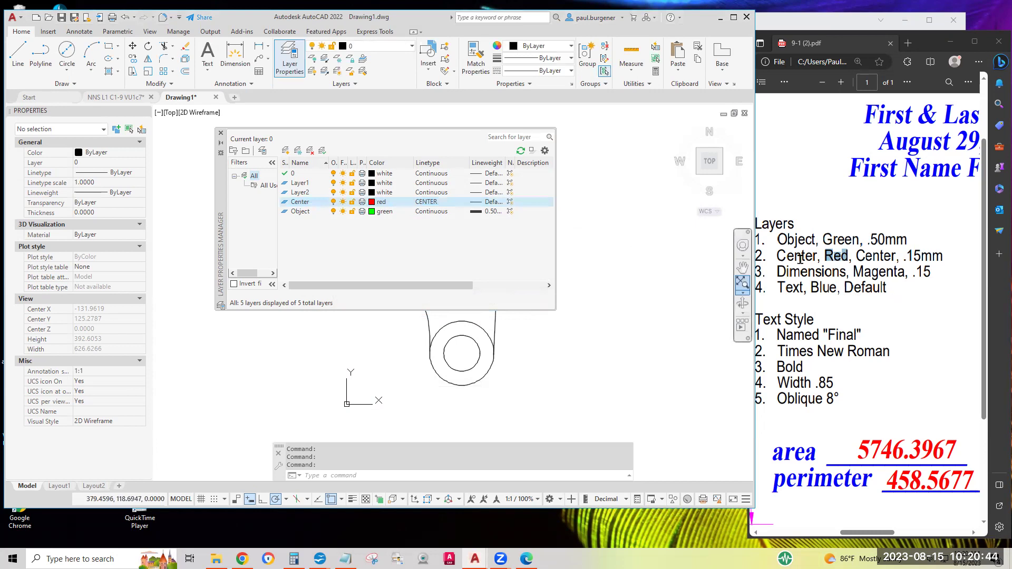
Step: Give the Center layer a 0.15 mm lineweight, then resize the Lineweight and Color columns
drag(906, 257, 947, 255)
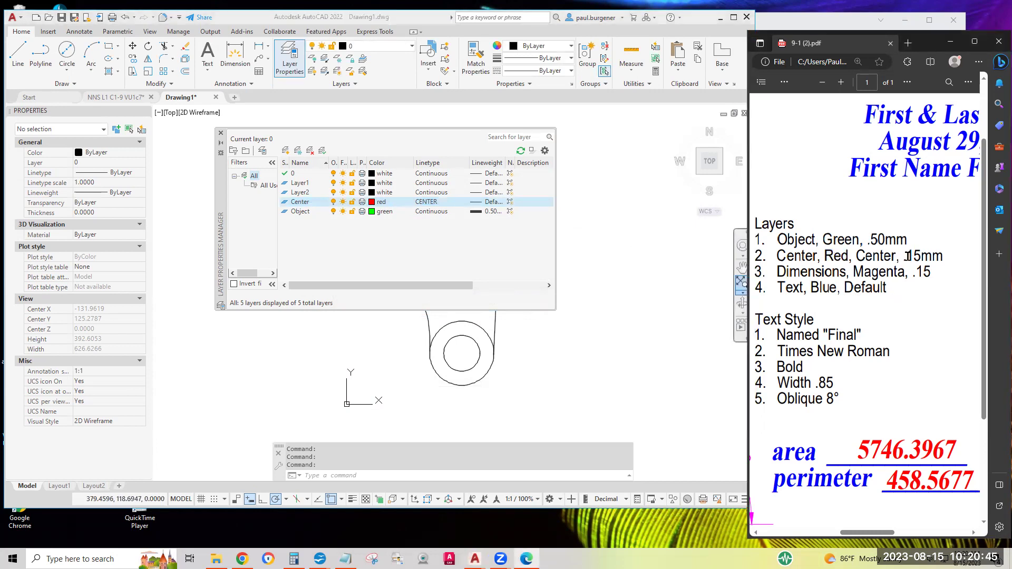
click(946, 261)
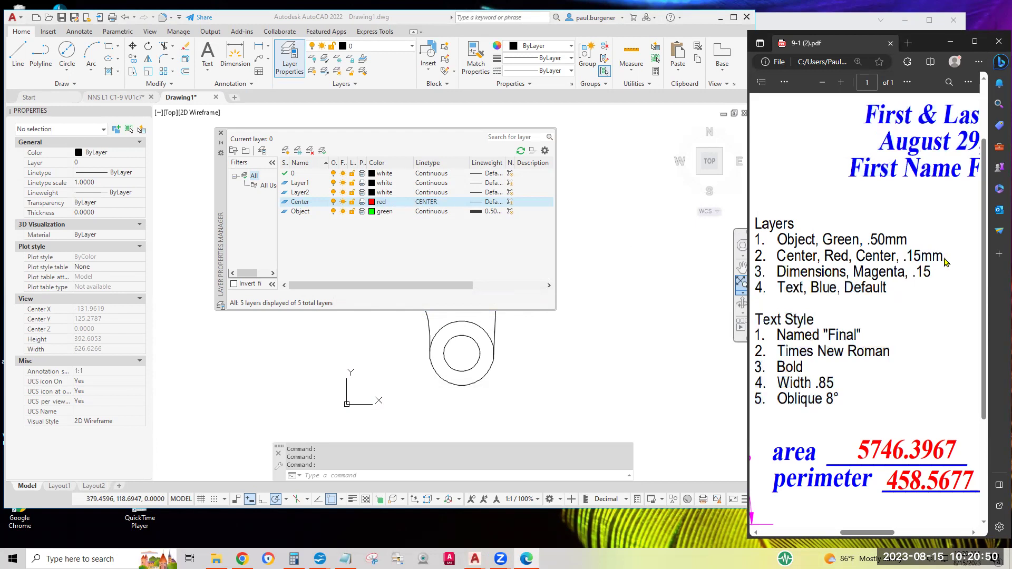
click(494, 205)
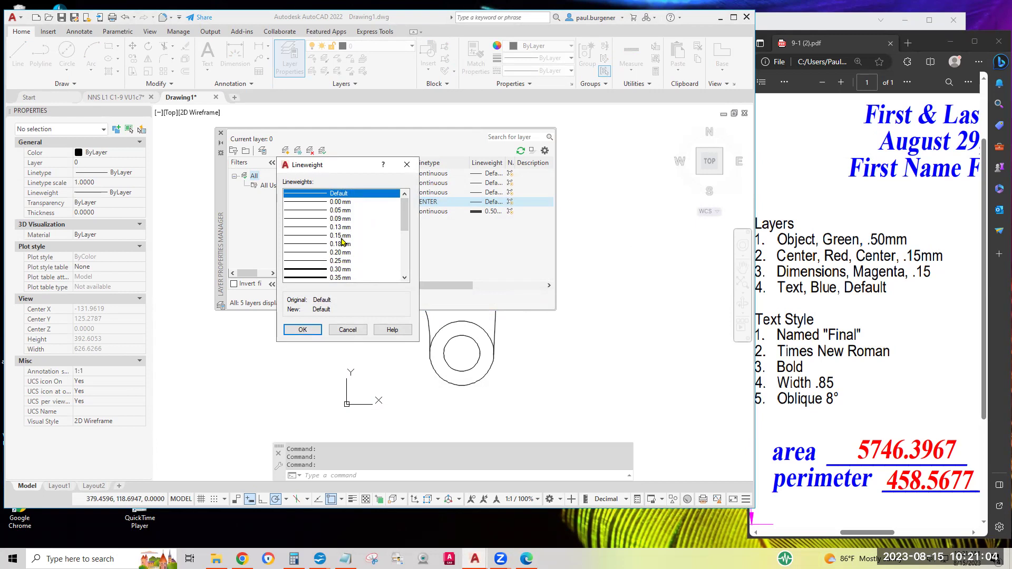
click(341, 238)
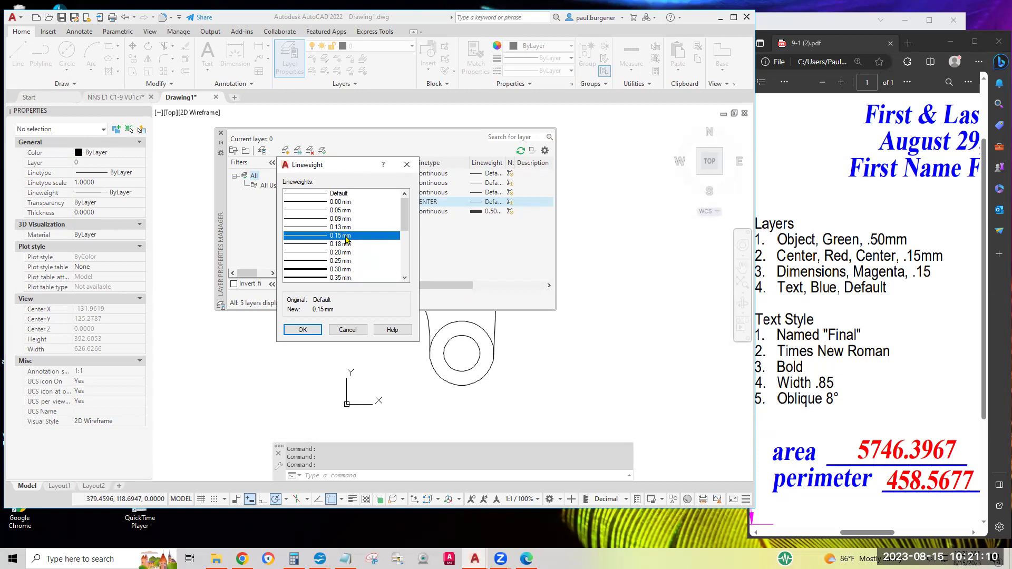
click(303, 331)
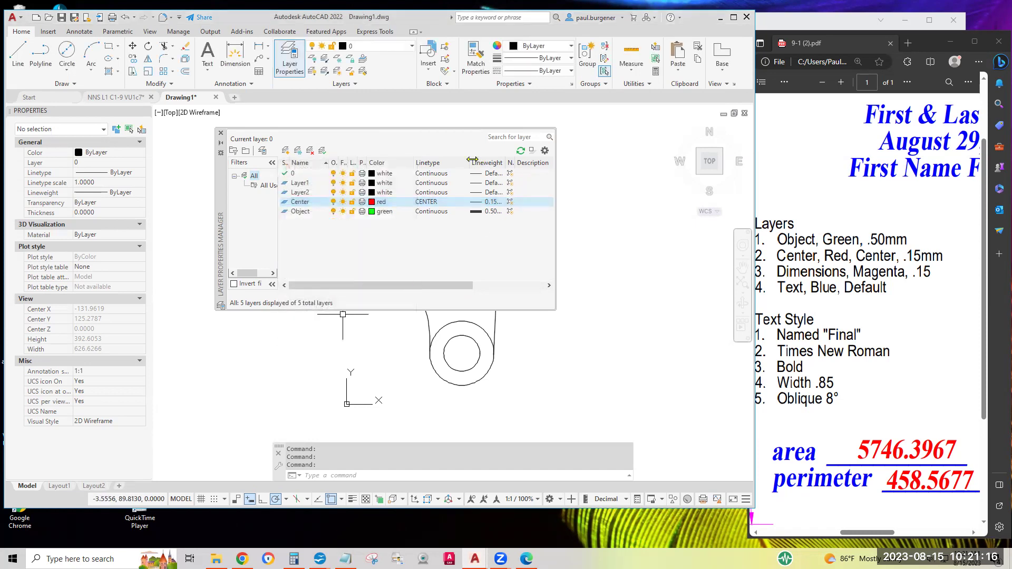
mouse_move(470, 163)
mouse_down()
mouse_move(456, 163)
mouse_move(506, 161)
mouse_up()
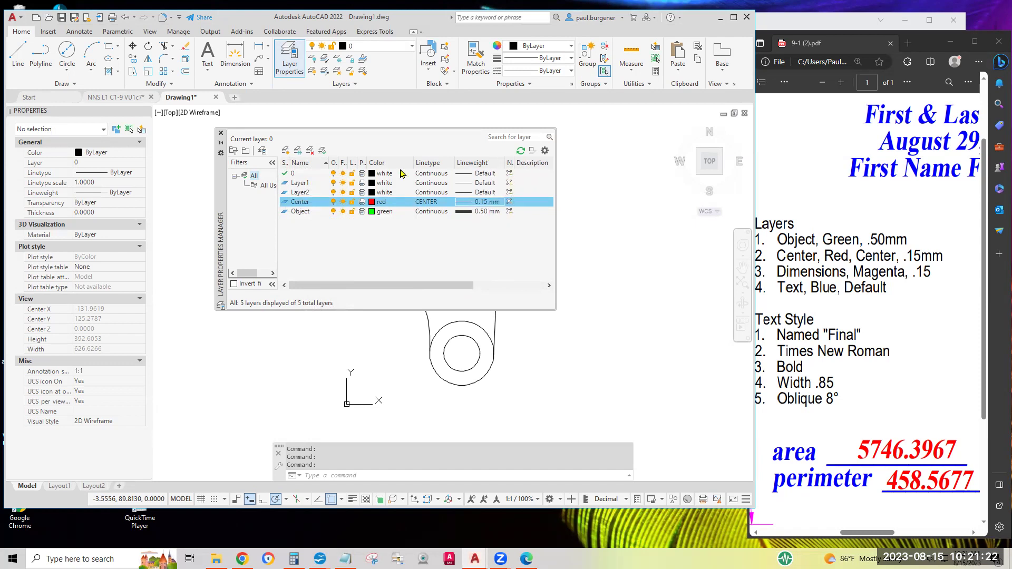
drag(412, 162, 405, 162)
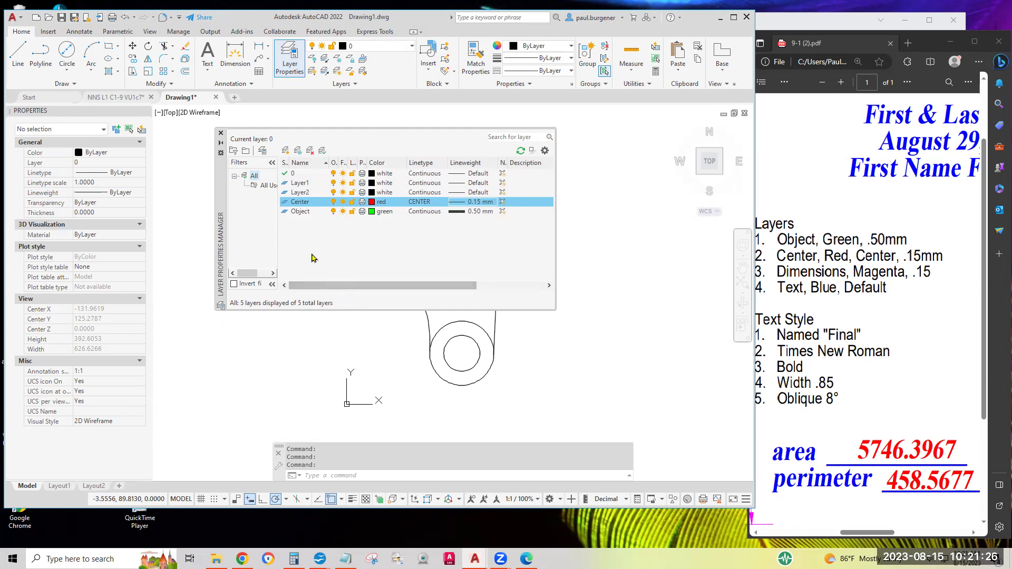
Step: Rename Layer2 to 'Dimensions'
click(299, 193)
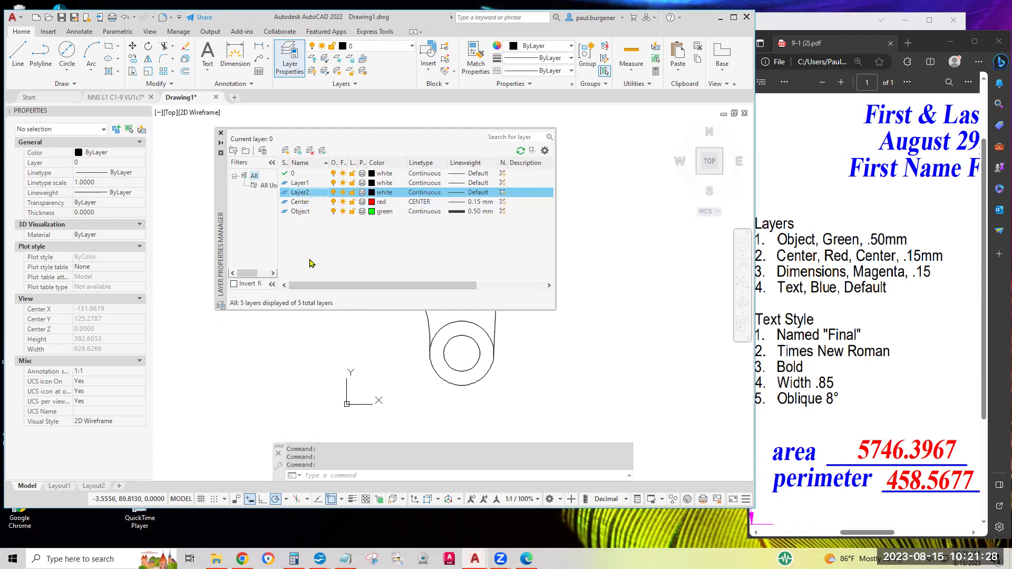
right_click(303, 195)
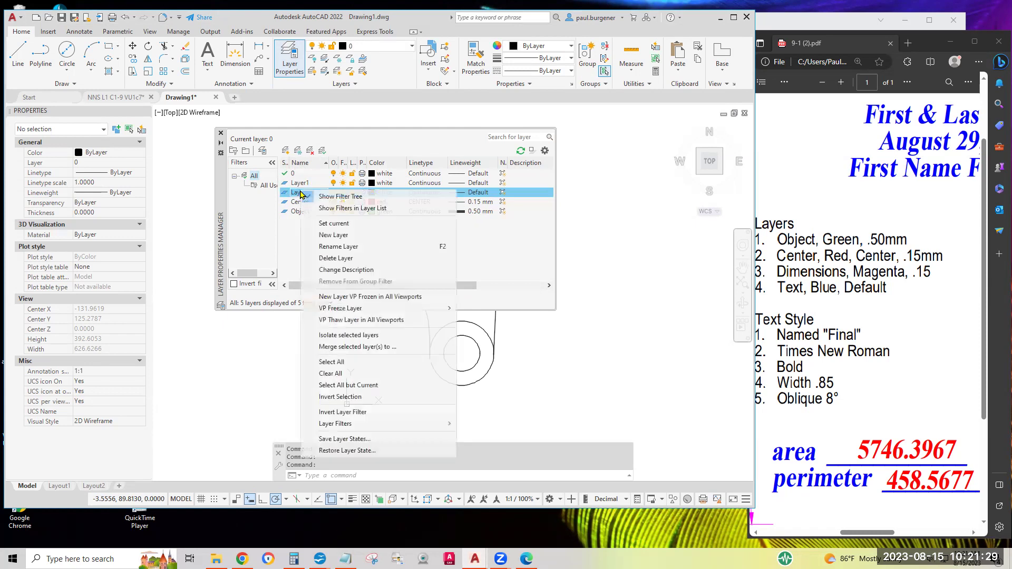
click(326, 248)
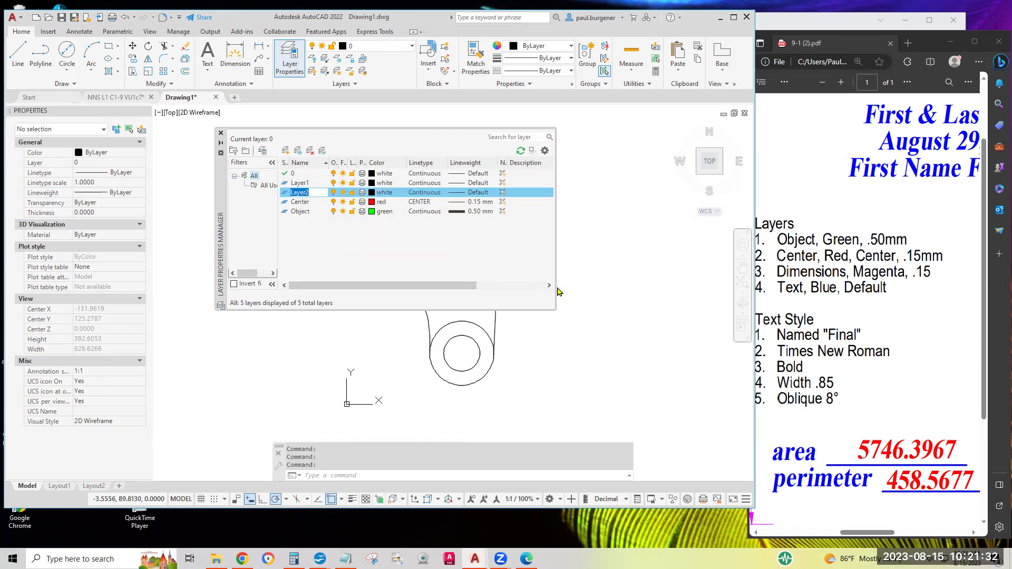
text(Dimensions)
key(Return)
Step: Set the Dimensions layer's colour to magenta
drag(855, 272, 904, 273)
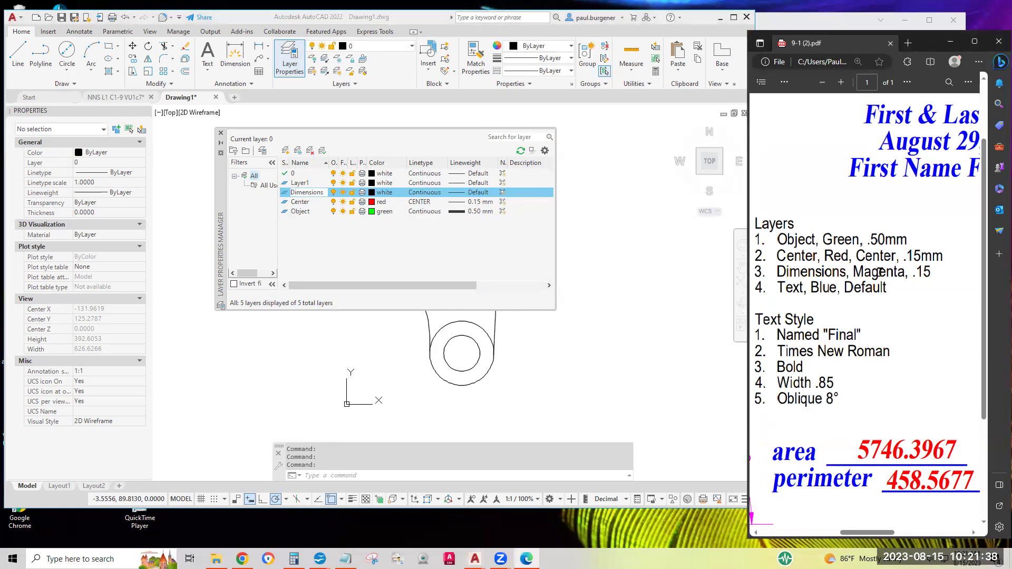
click(384, 192)
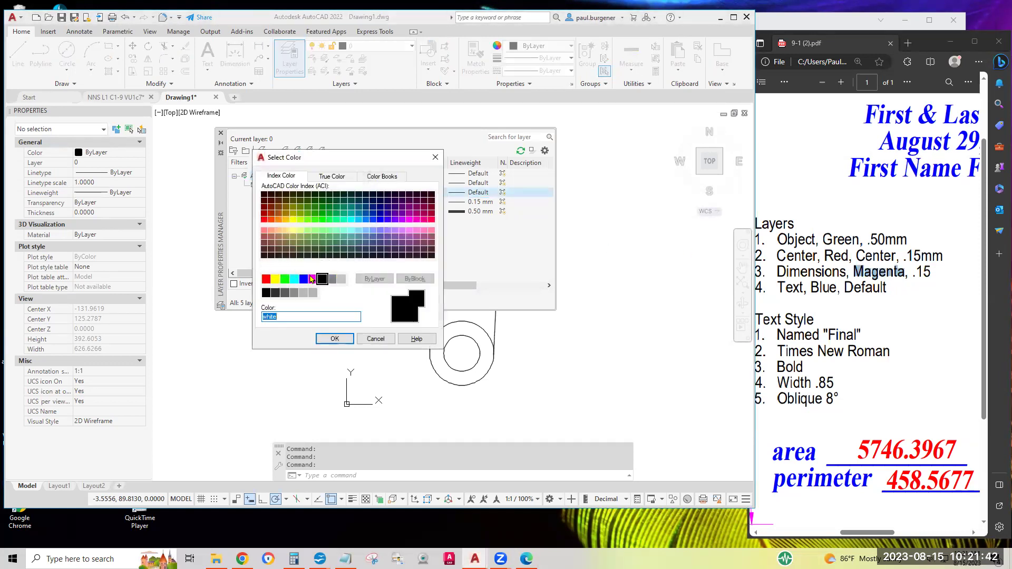
click(312, 280)
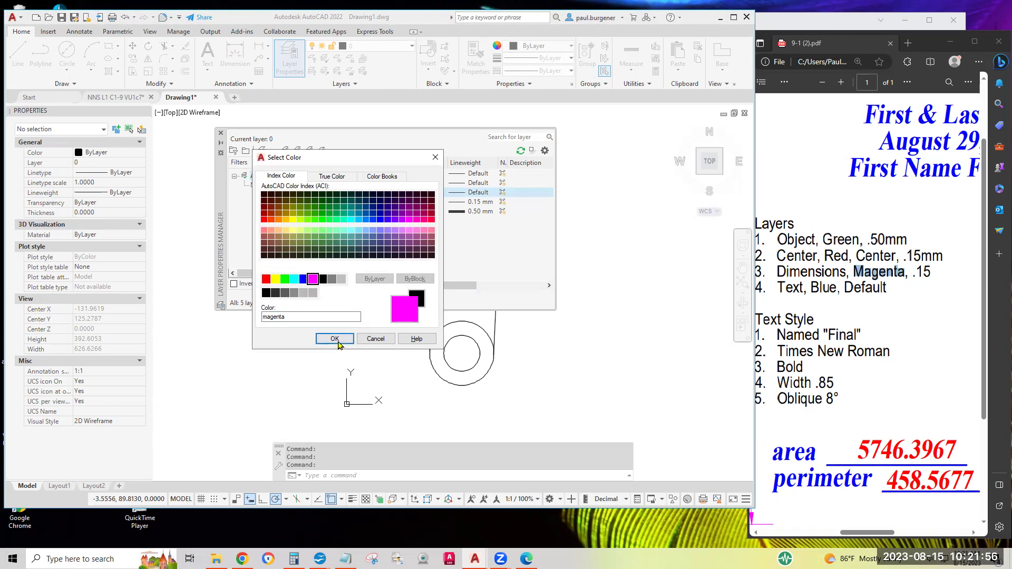
click(334, 339)
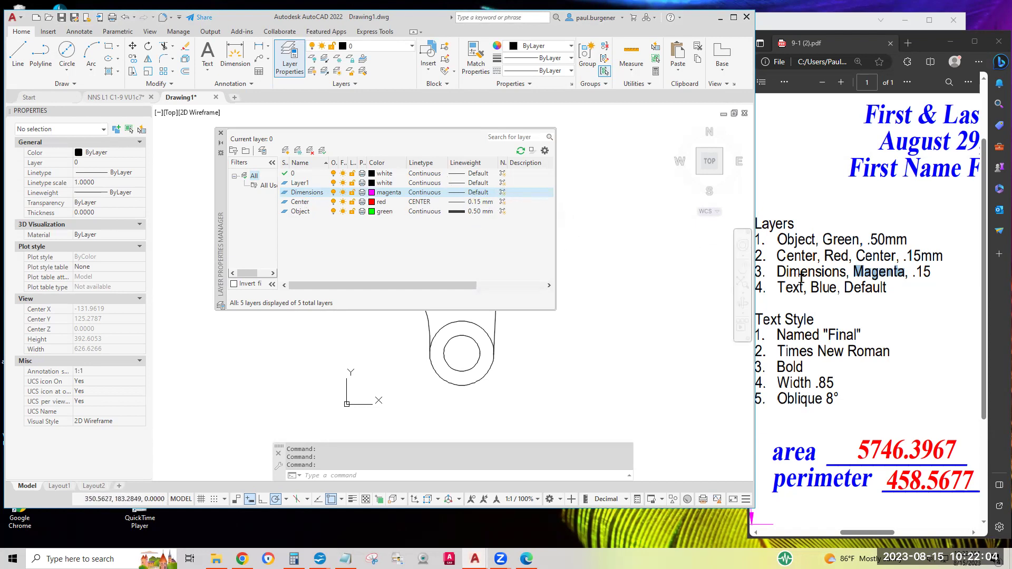
click(911, 274)
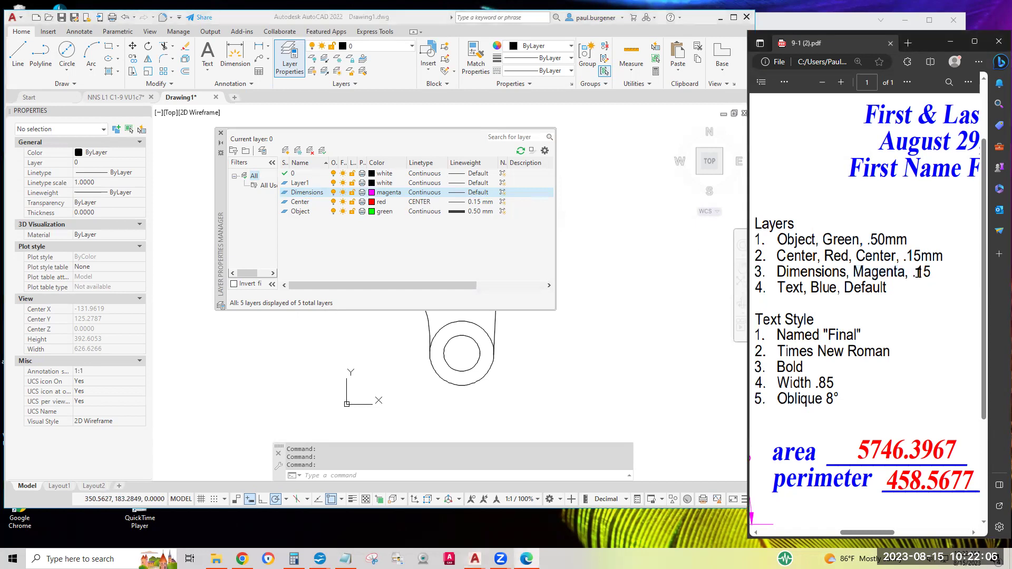
Step: Set the Dimensions layer's lineweight to 0.15 mm
click(478, 196)
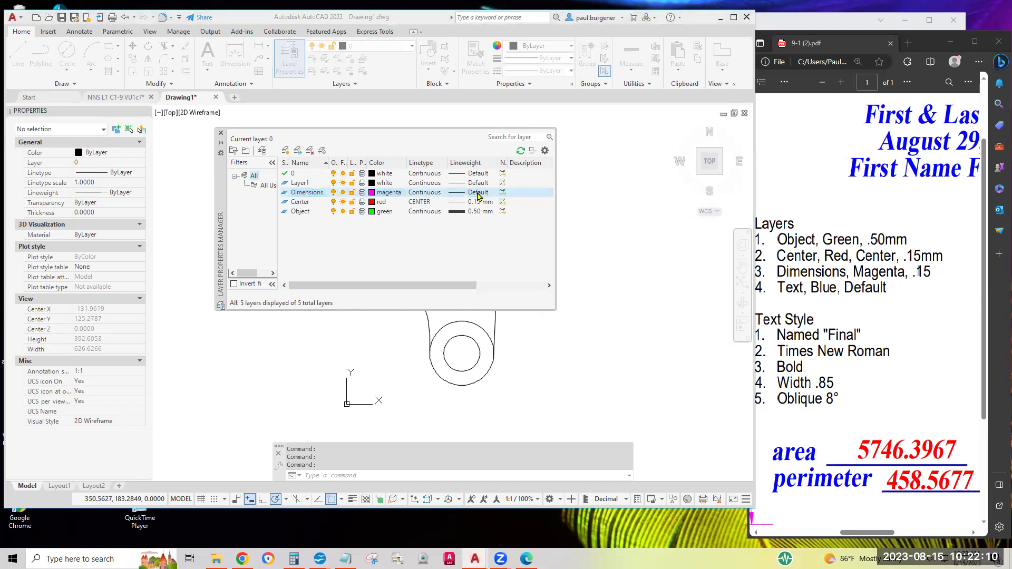
click(477, 194)
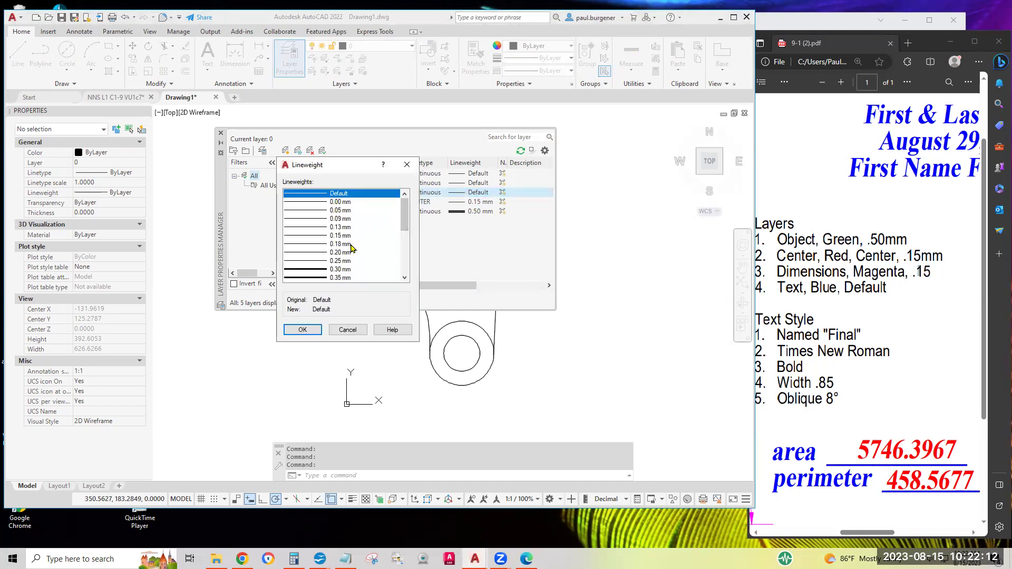
click(346, 236)
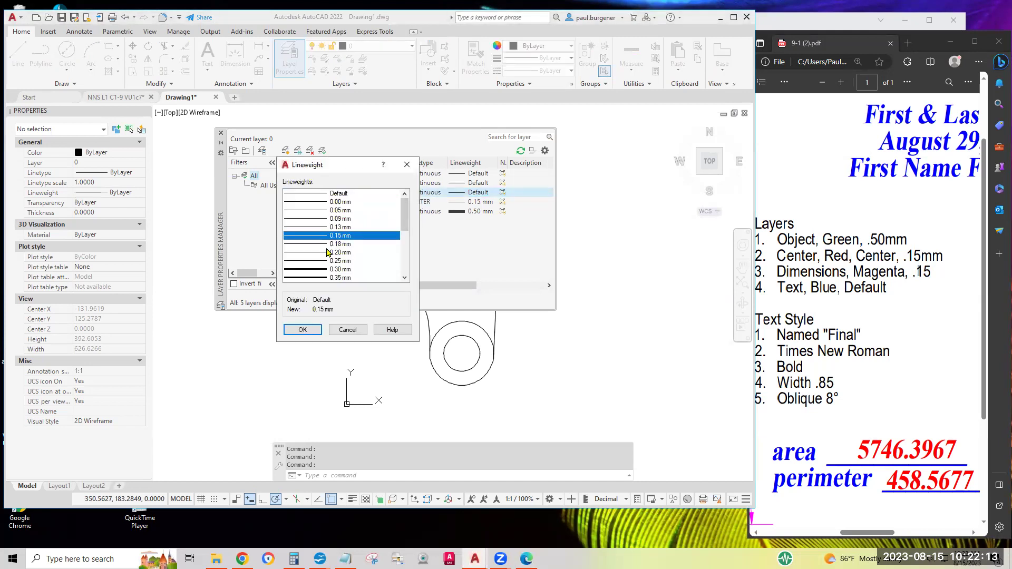
click(304, 329)
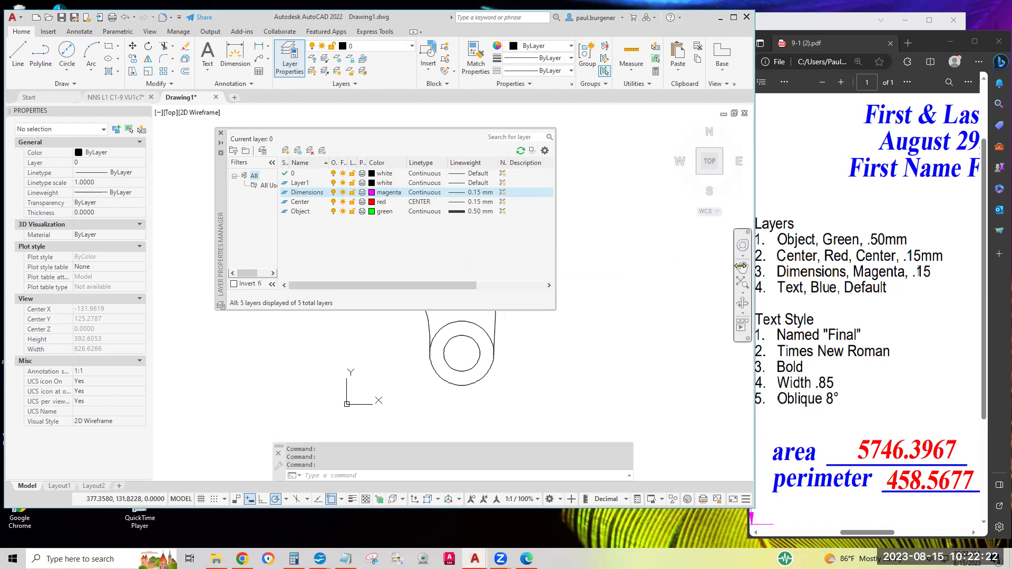
Step: Rename Layer1 to 'Text' via Rename Layer and pick blue as its colour
click(295, 185)
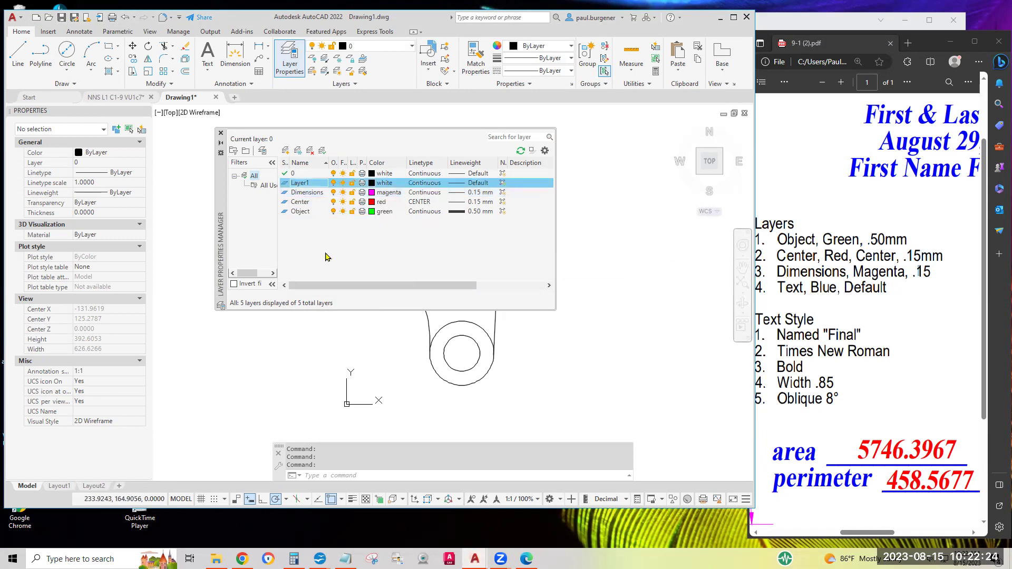
right_click(300, 187)
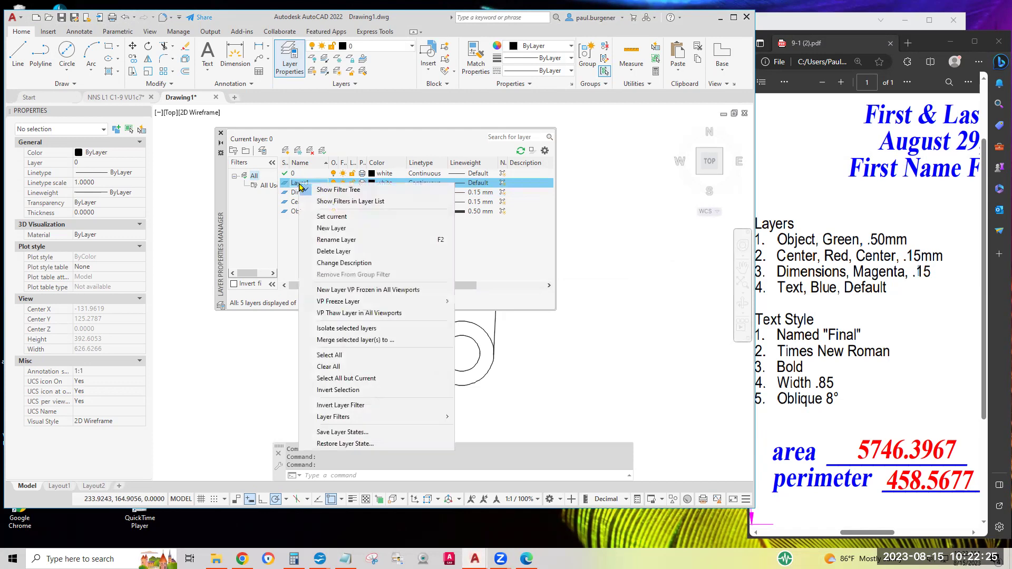
click(326, 241)
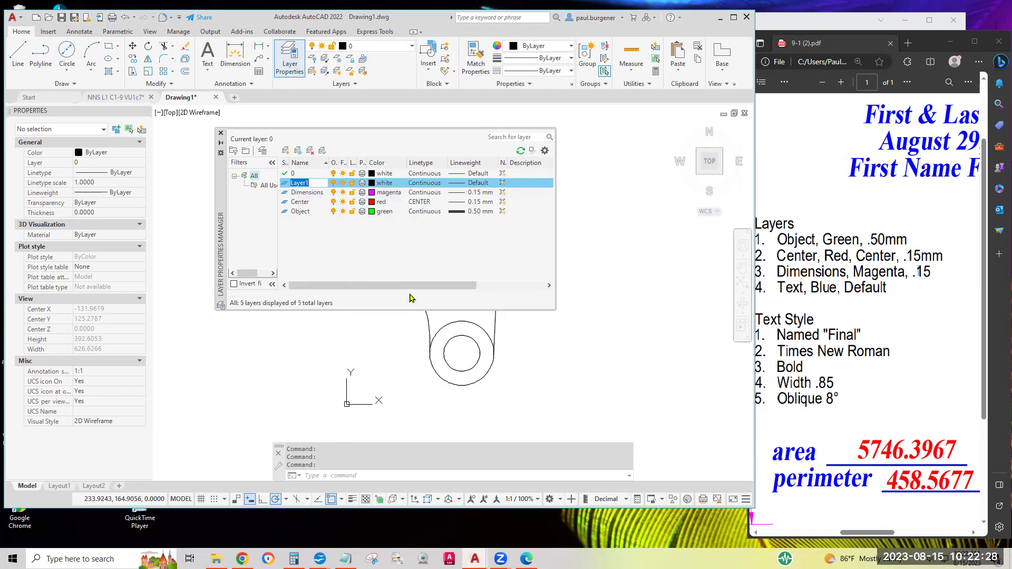
text(Text)
click(385, 183)
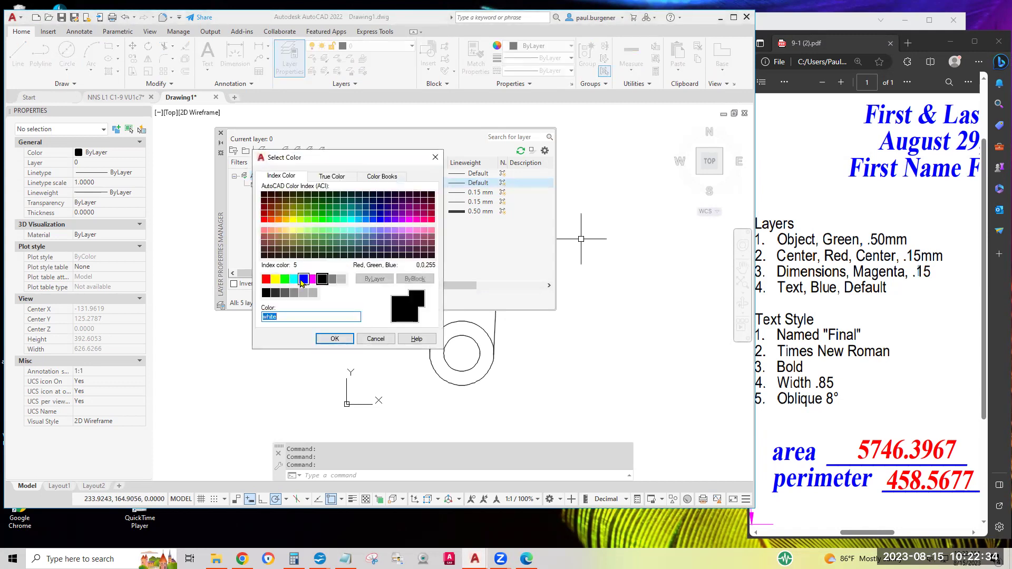
click(303, 279)
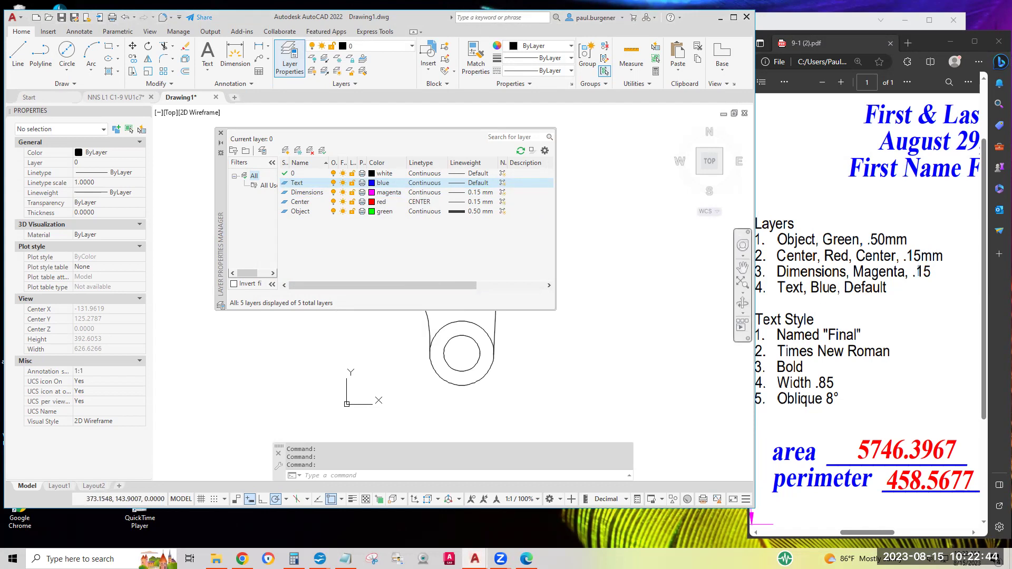
Step: Enable Display Lineweight in Lineweight Settings so layer lineweights show on screen
click(352, 501)
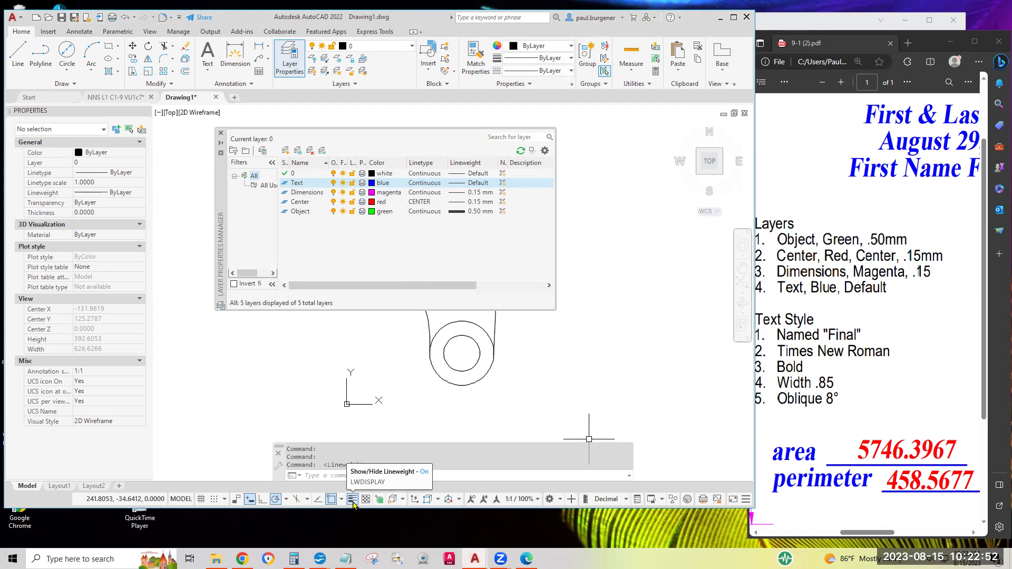
right_click(353, 502)
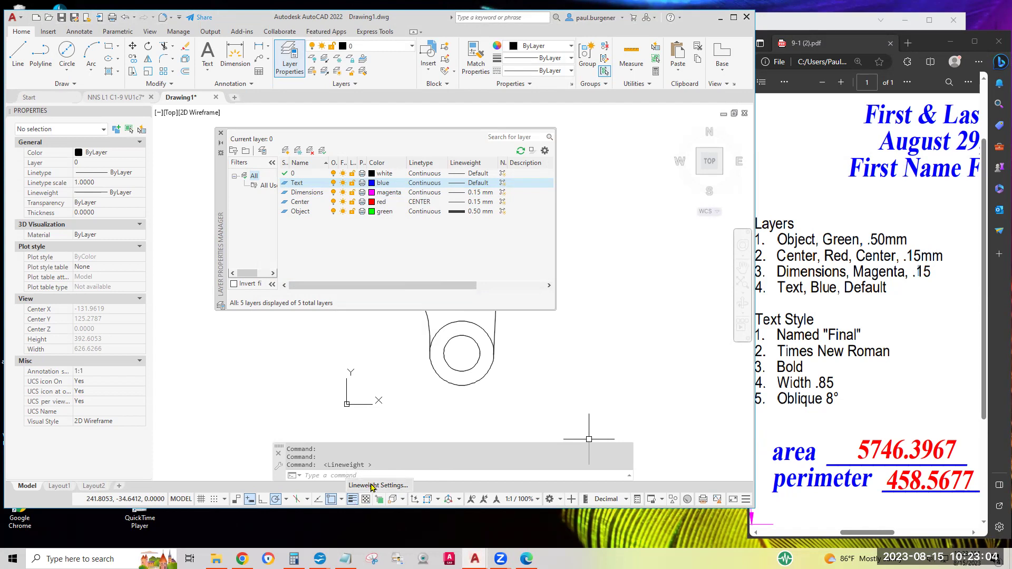
click(372, 486)
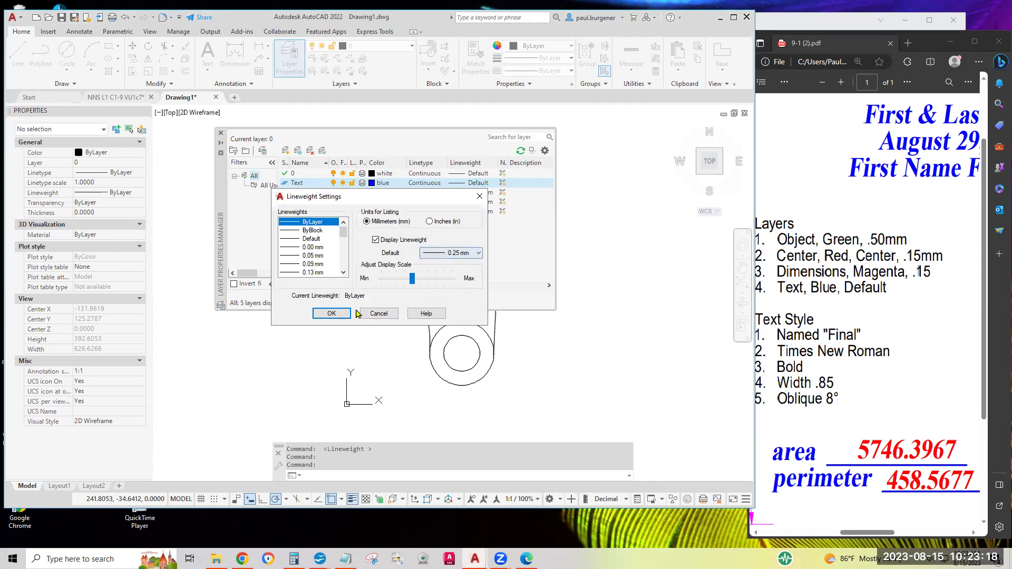
click(332, 314)
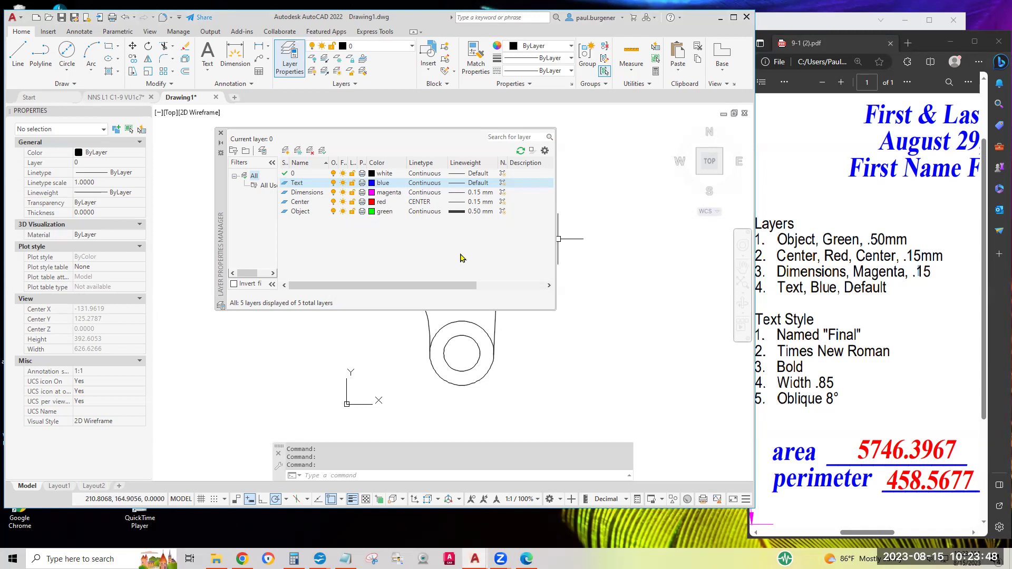
Step: Sort the layer list by name and close the Layer Properties Manager
click(220, 133)
click(288, 60)
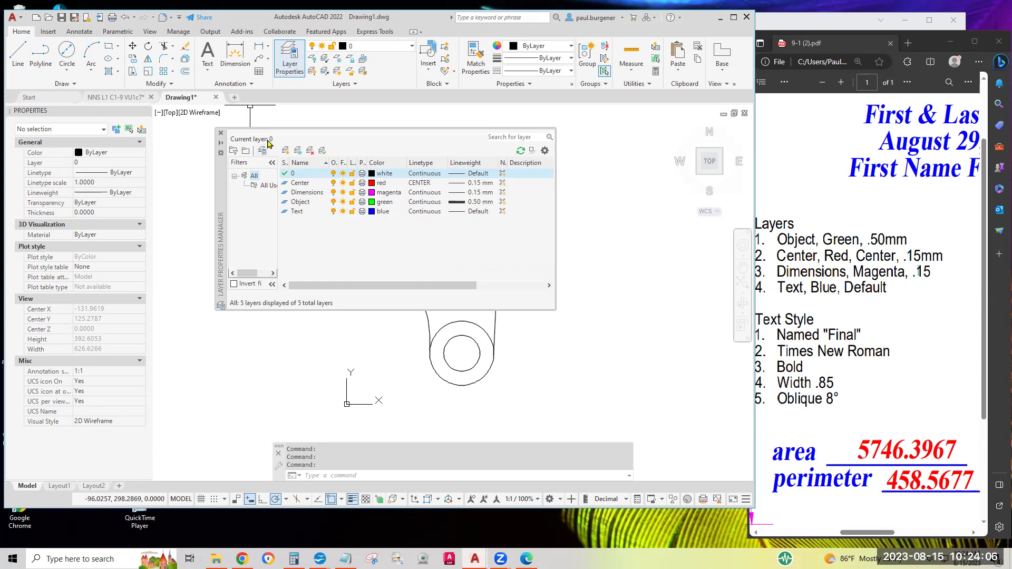
click(221, 132)
Step: Window-select the entire bracket and change its layer to Object in the Properties palette
click(548, 395)
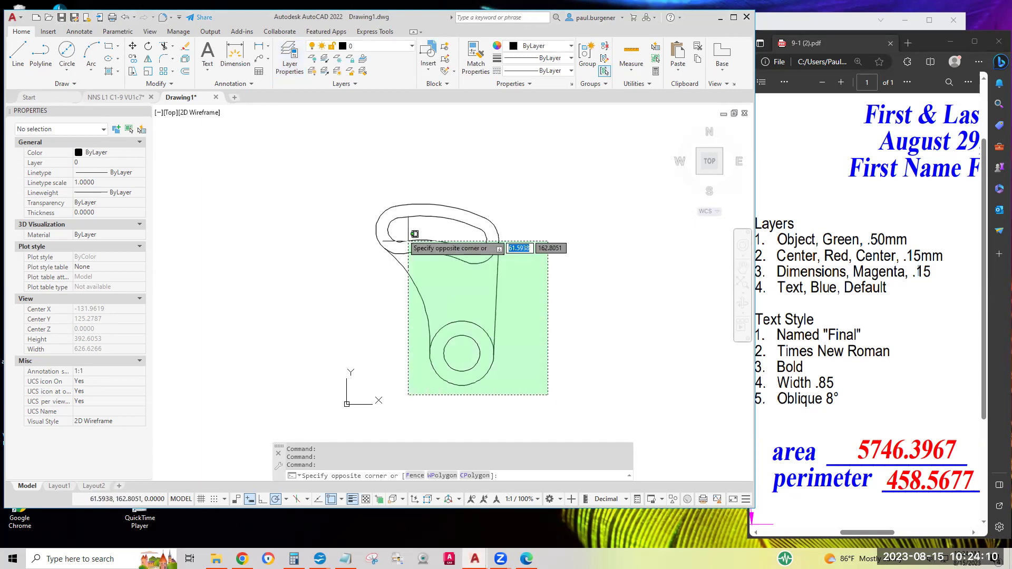
click(352, 169)
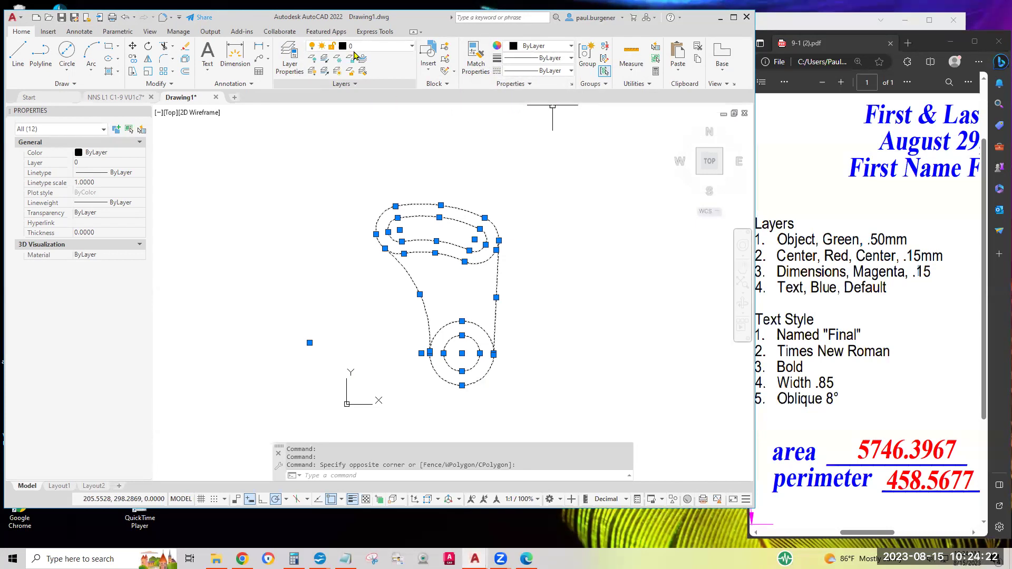
click(376, 50)
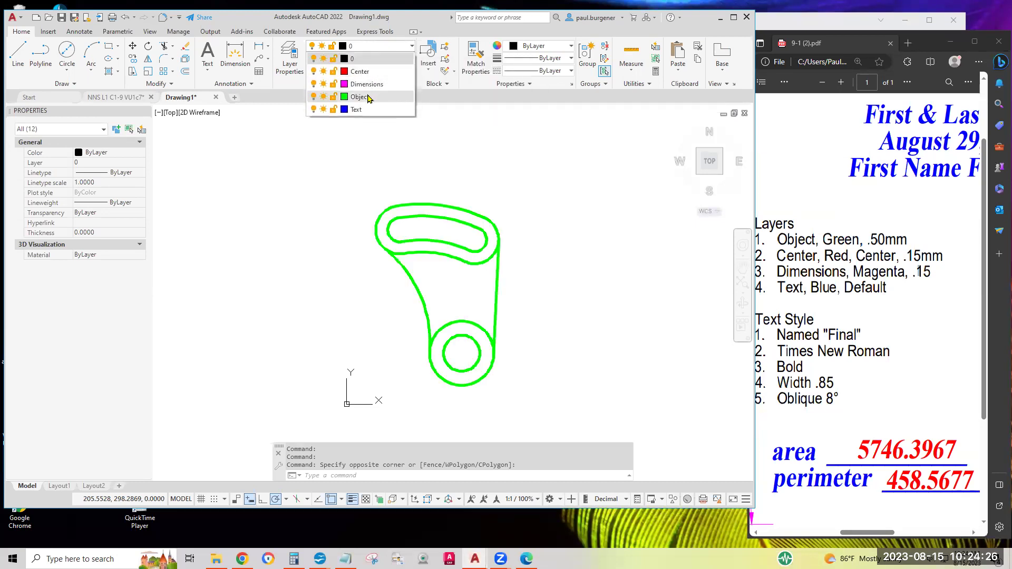
click(233, 230)
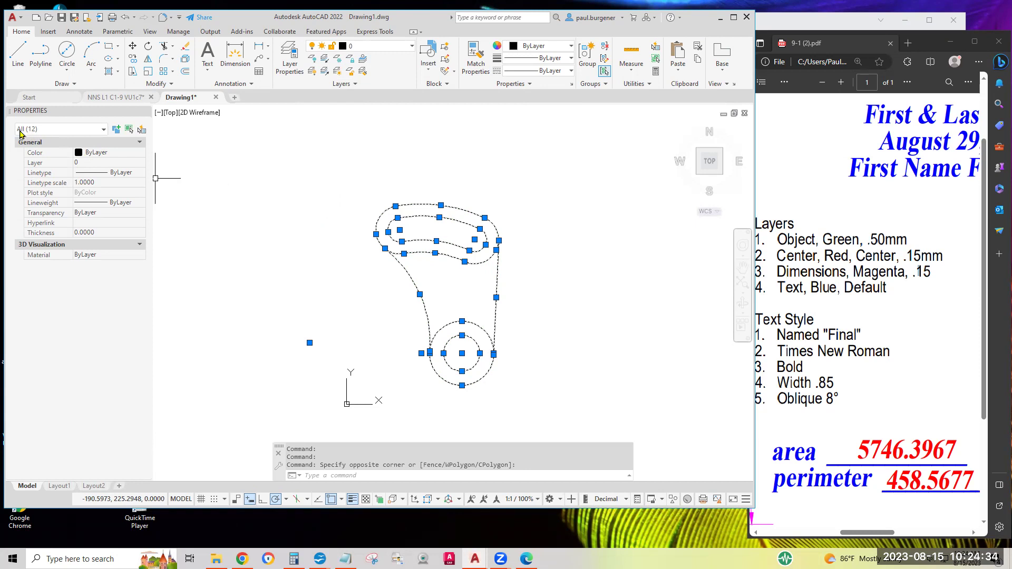
click(89, 165)
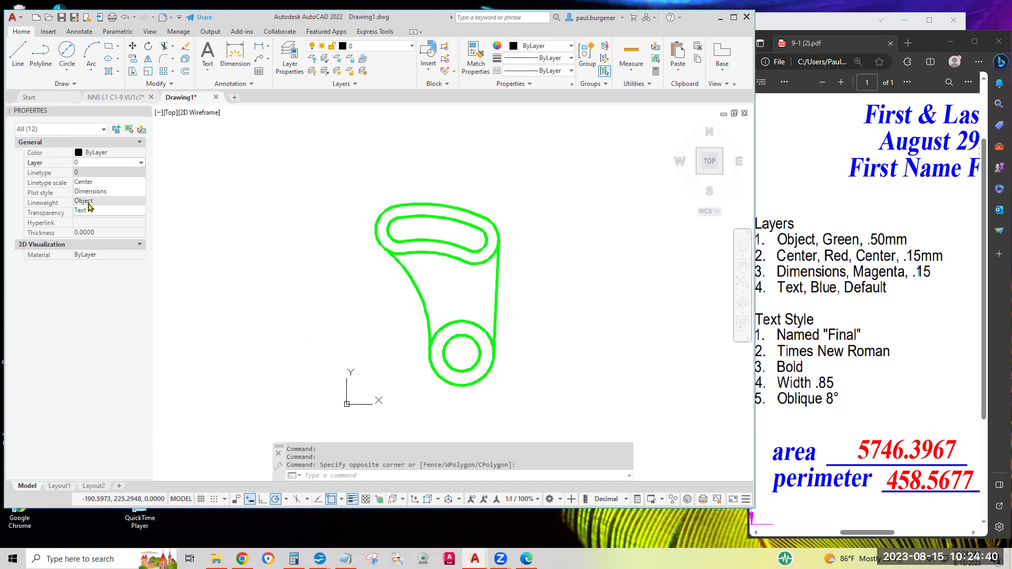
click(89, 205)
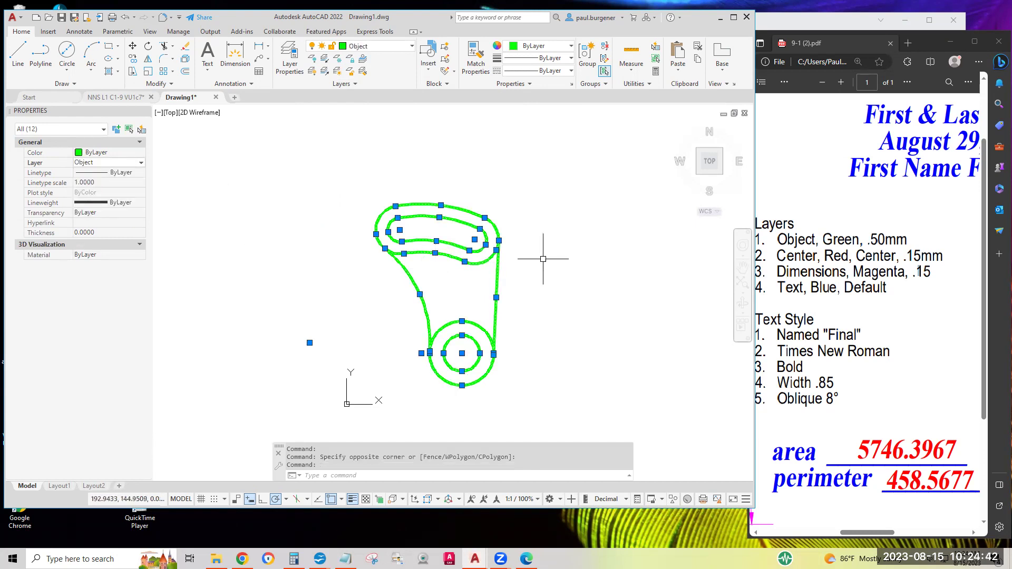
key(Escape)
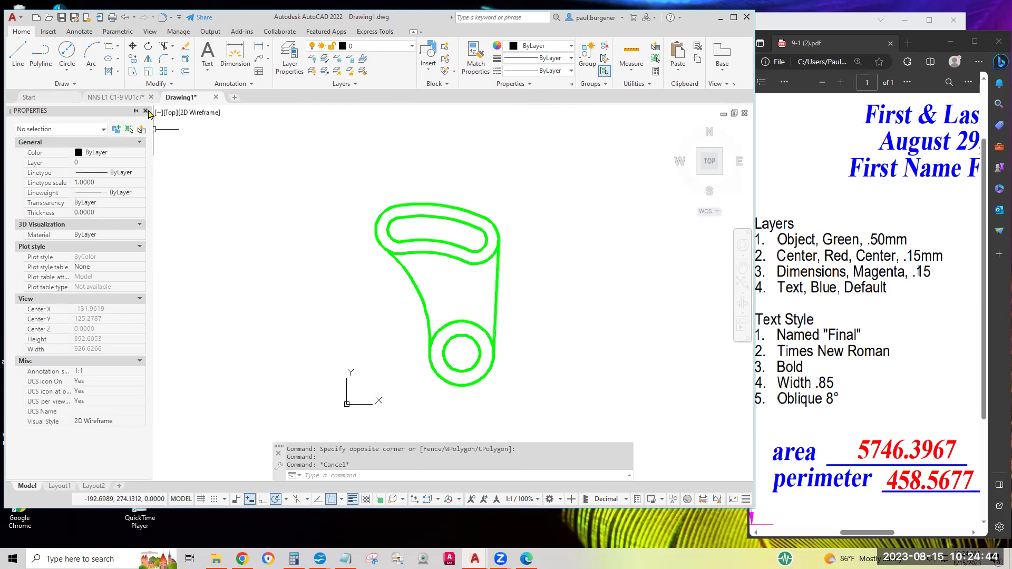
Step: Check in Properties that the top outer arc is on Object with ByLayer settings
click(146, 112)
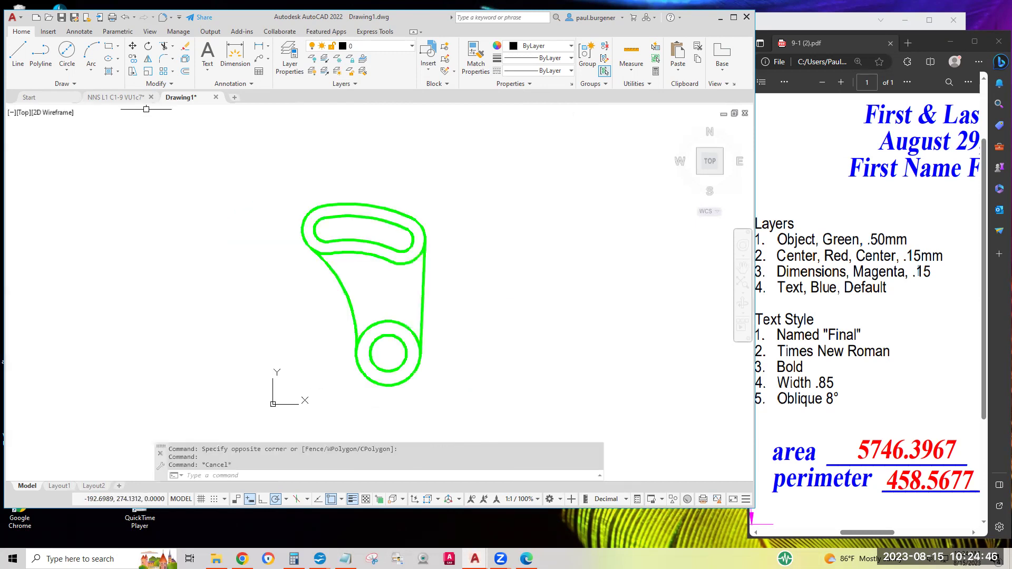
click(398, 212)
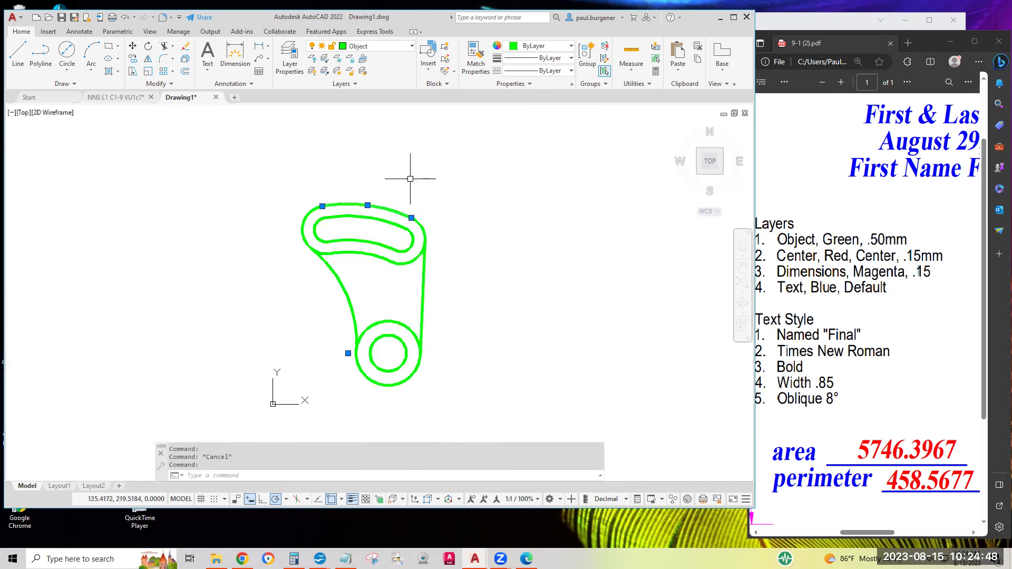
right_click(469, 143)
click(532, 397)
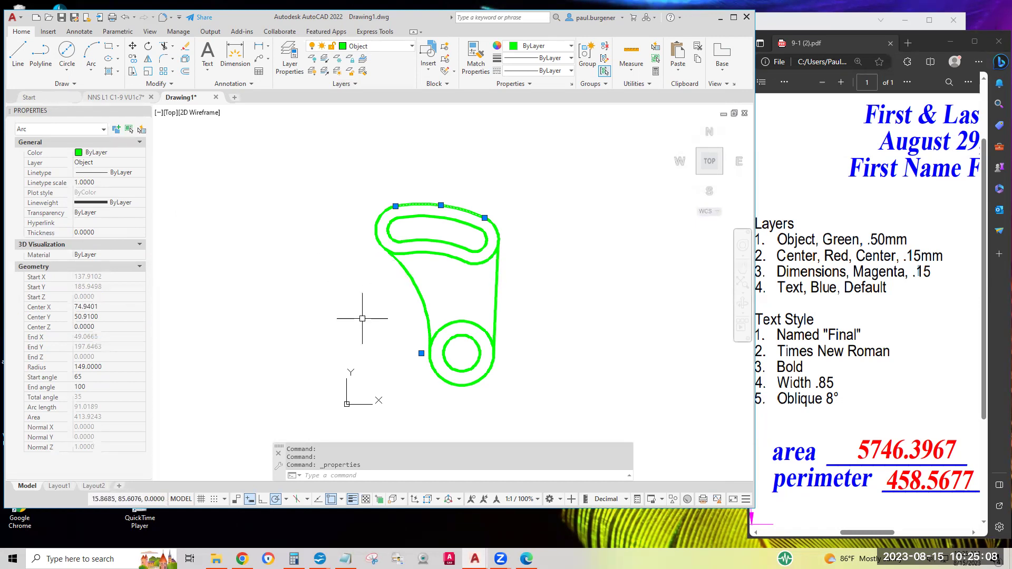
key(Escape)
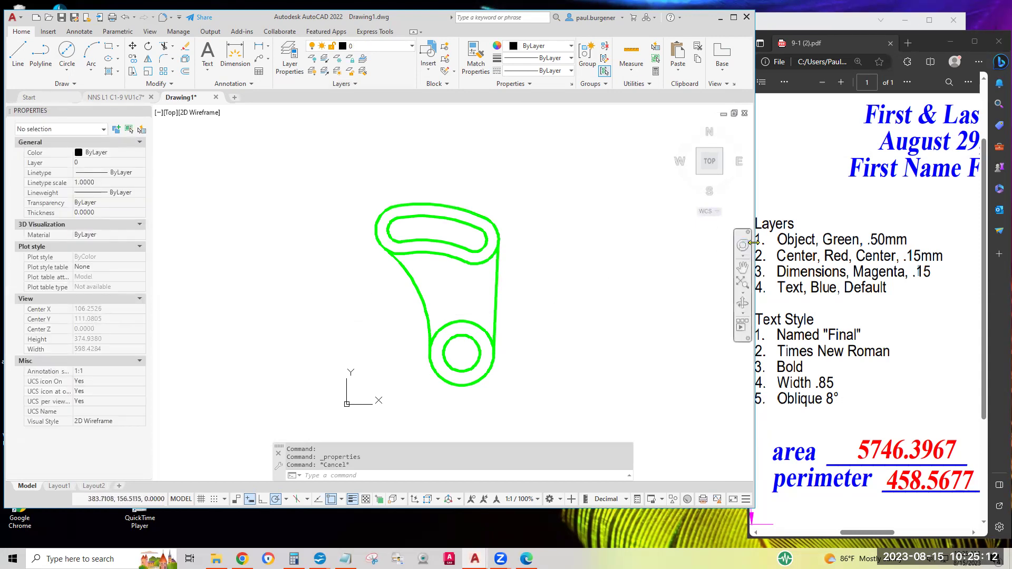
drag(754, 242, 742, 242)
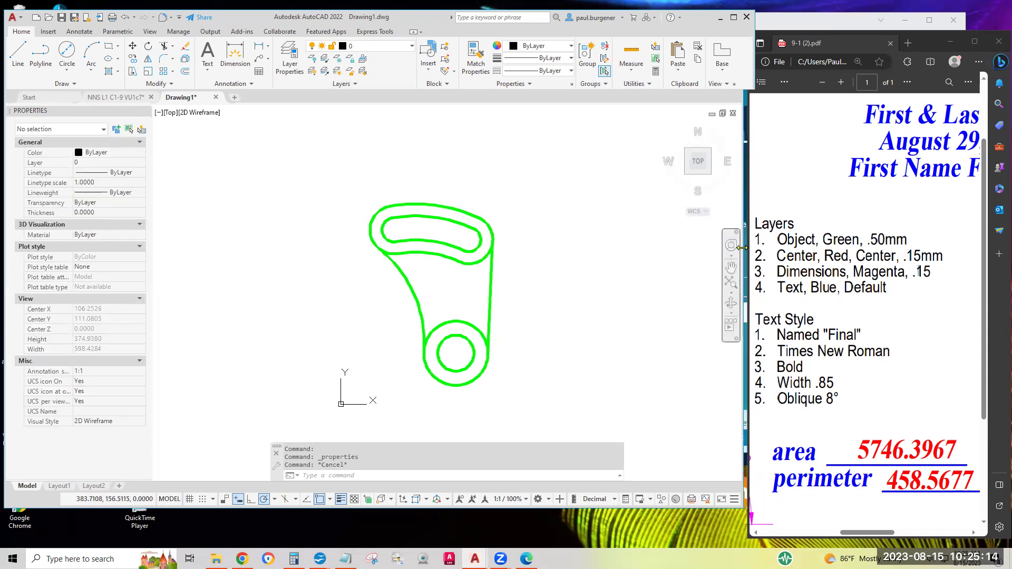